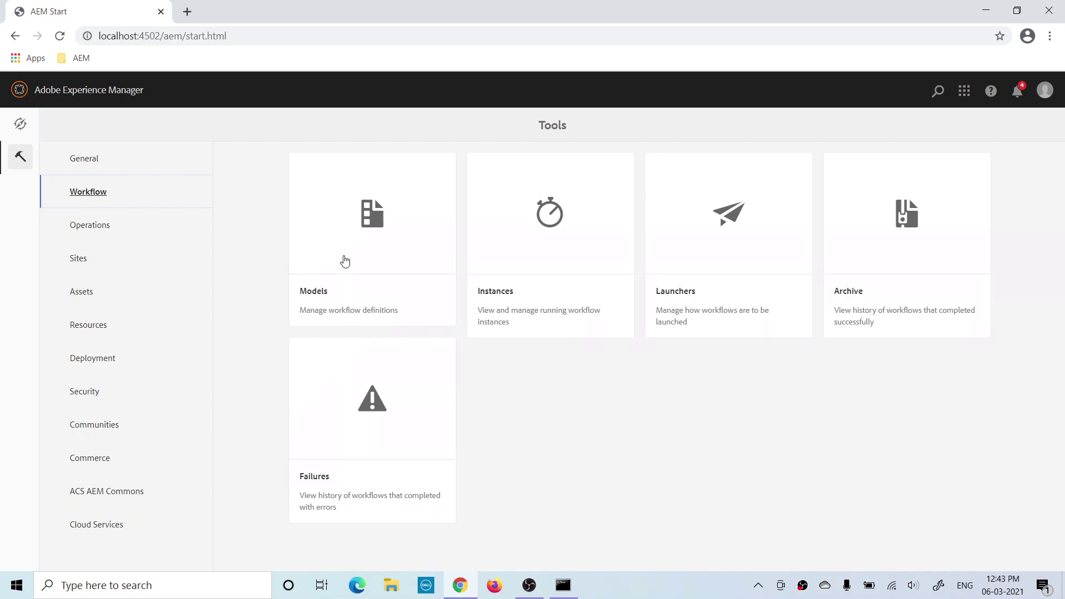
# Create a workflow model titled 'Geeks Page Version' and open it in the model editor
pyautogui.click(345, 261)
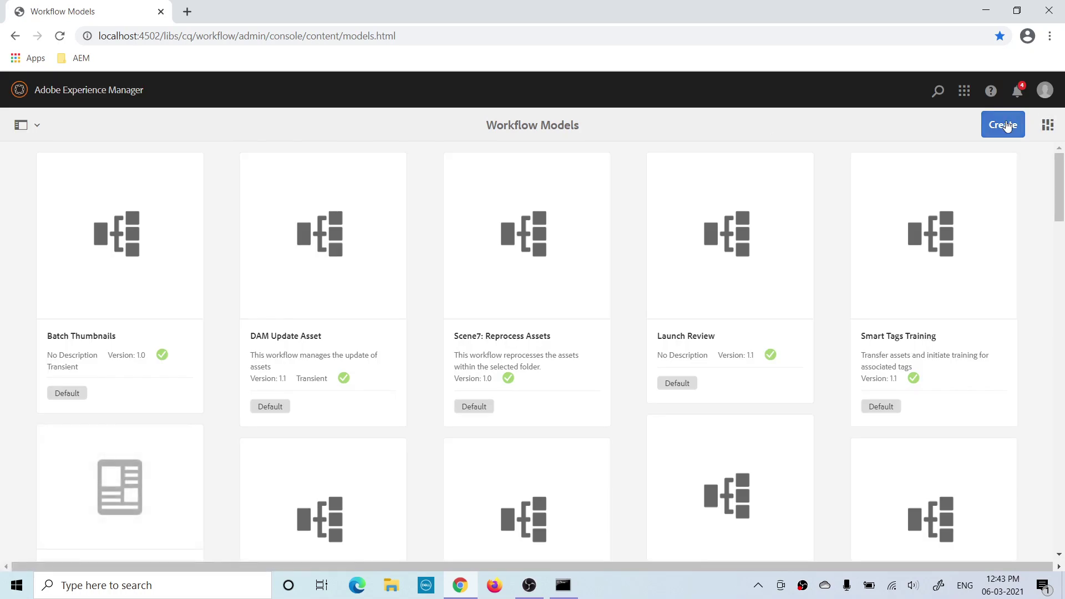
pyautogui.click(1007, 126)
pyautogui.click(925, 156)
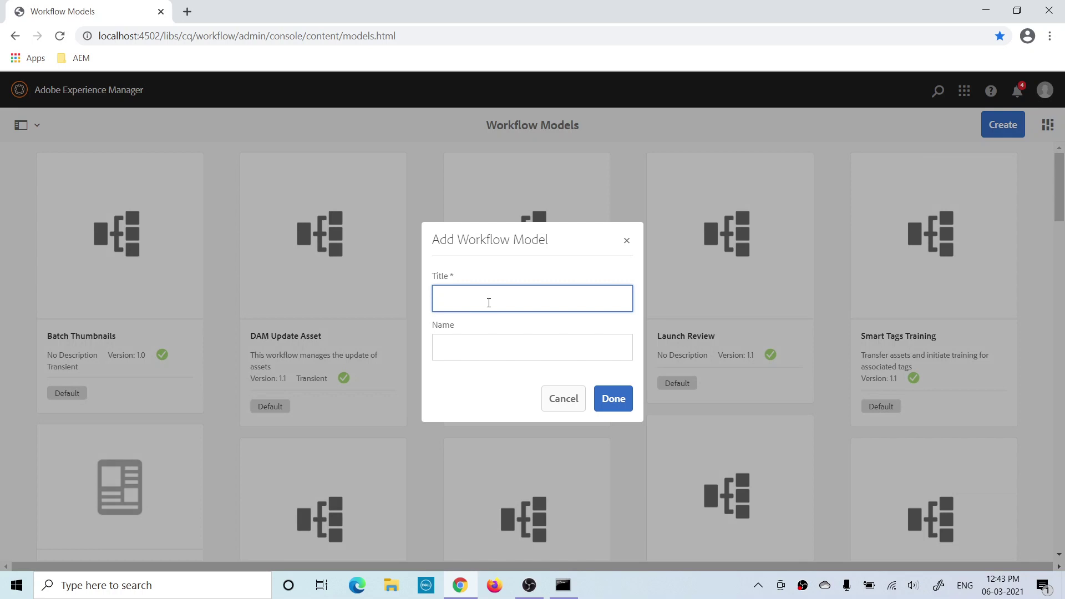
pyautogui.write('Geeks Page Version')
pyautogui.click(615, 398)
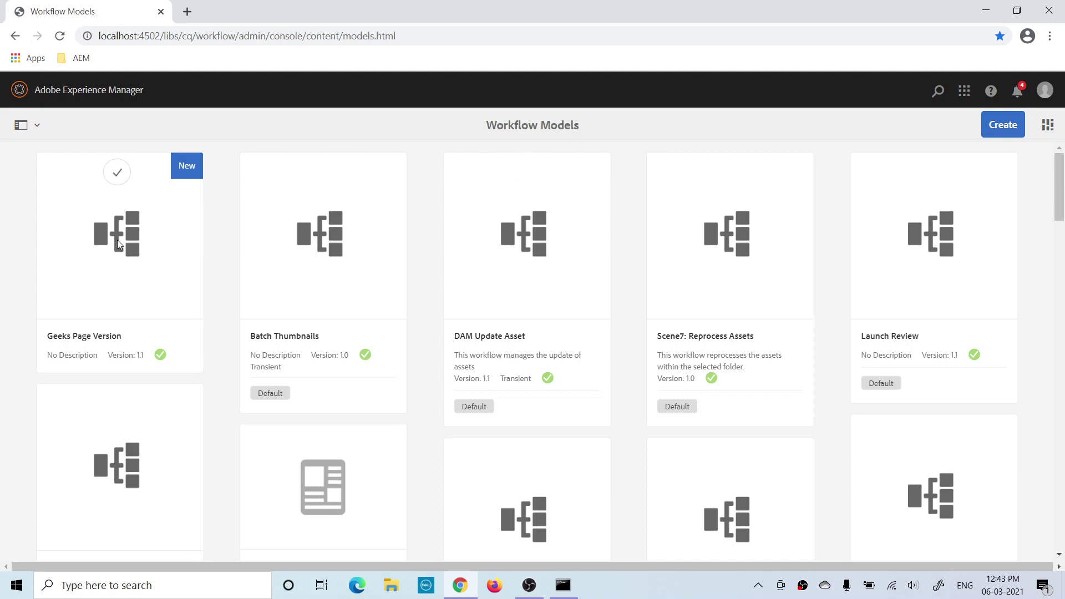
pyautogui.click(117, 172)
pyautogui.click(38, 90)
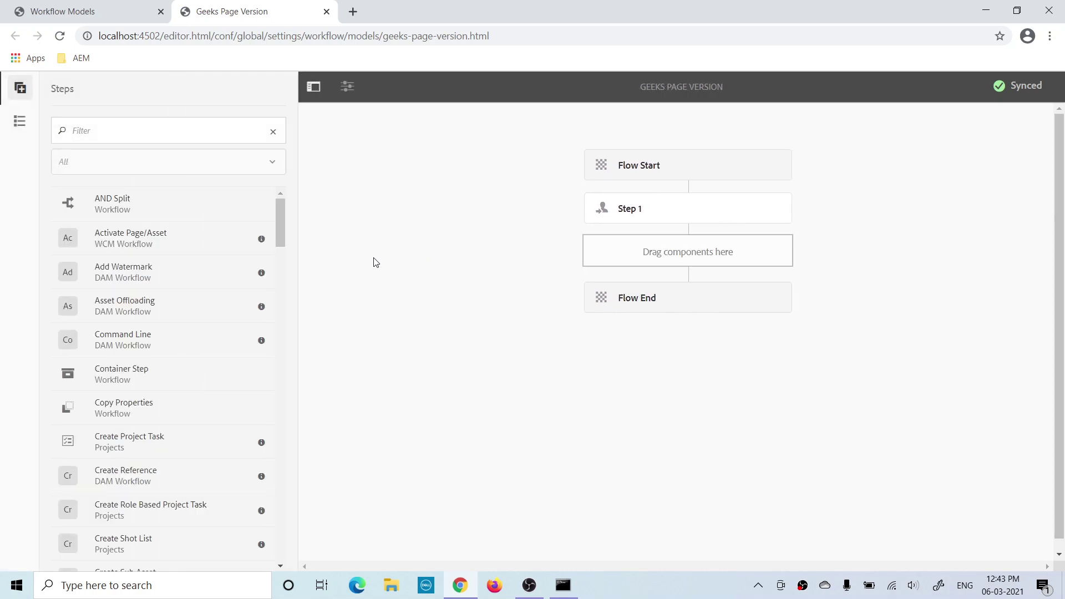
# Hide the Steps panel and expand /conf/global/settings/workflow/models in CRXDE Lite to find geeks-page-version
pyautogui.click(313, 86)
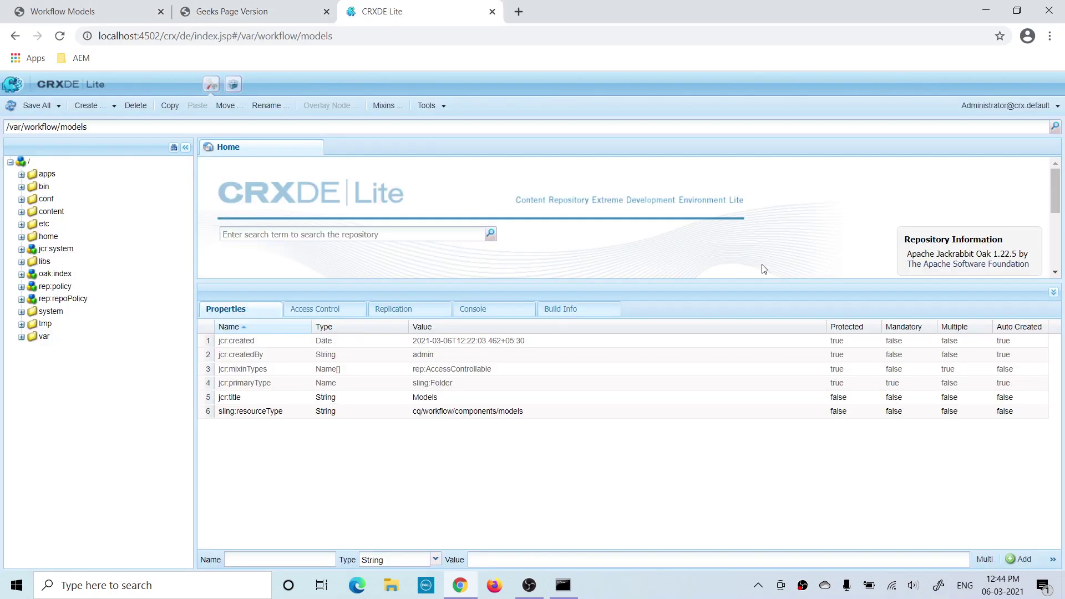
pyautogui.click(22, 201)
pyautogui.doubleClick(58, 237)
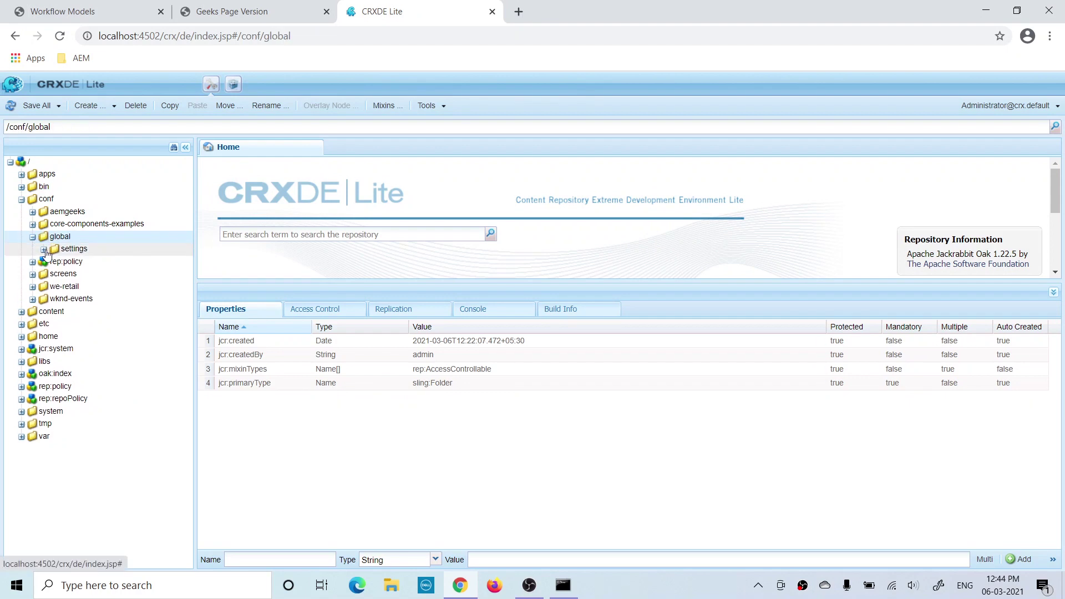
pyautogui.click(44, 250)
pyautogui.click(54, 287)
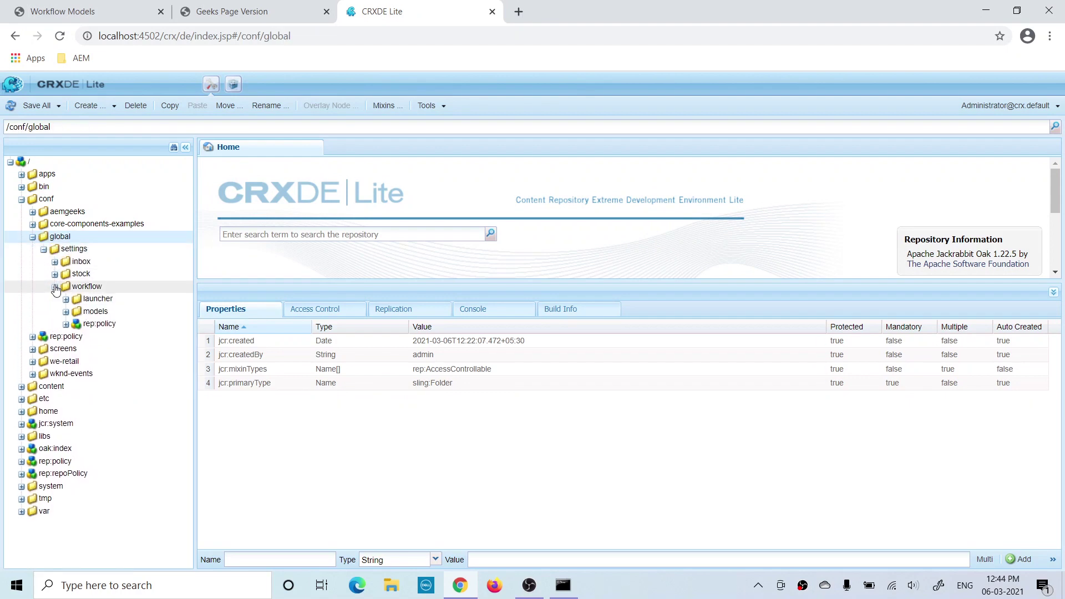
pyautogui.click(65, 312)
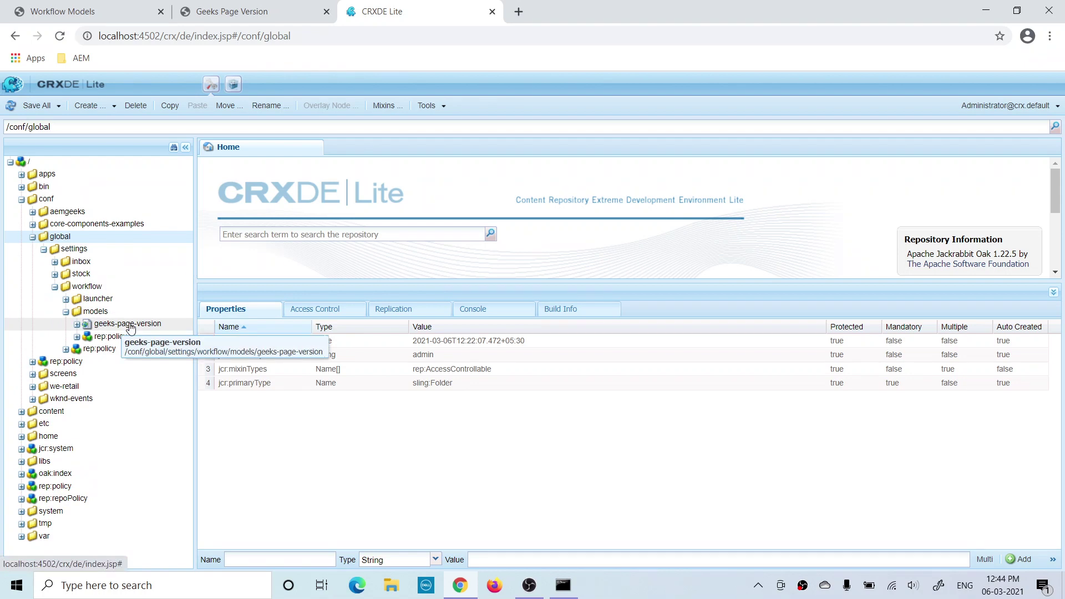
# Expand /var/workflow/models to locate the runtime geeks-page-version copy, then return to the editor
pyautogui.click(21, 199)
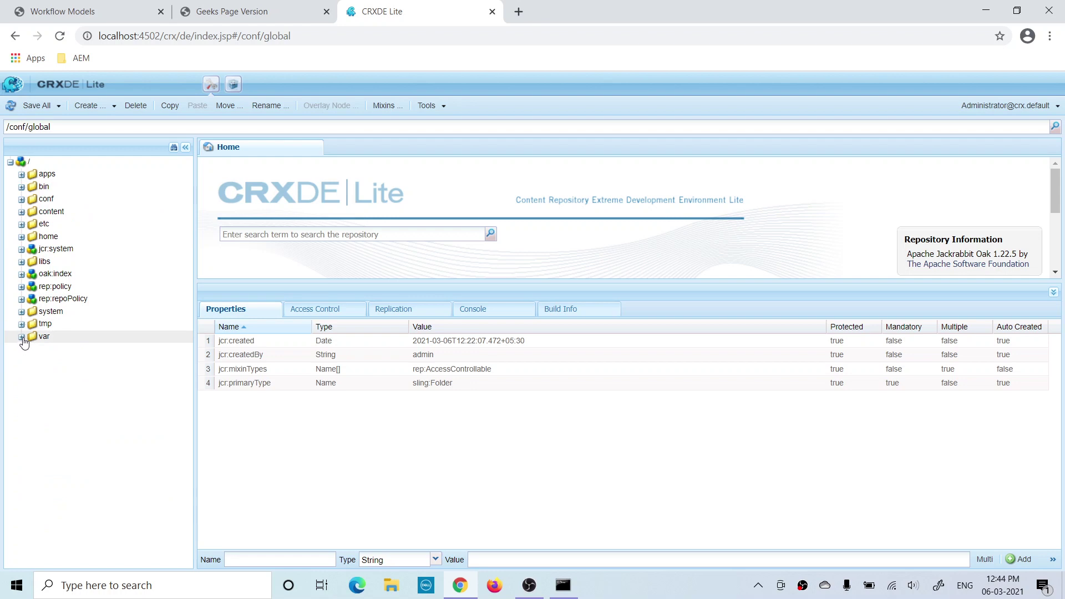
pyautogui.click(21, 336)
pyautogui.scroll(-4, 78, 444)
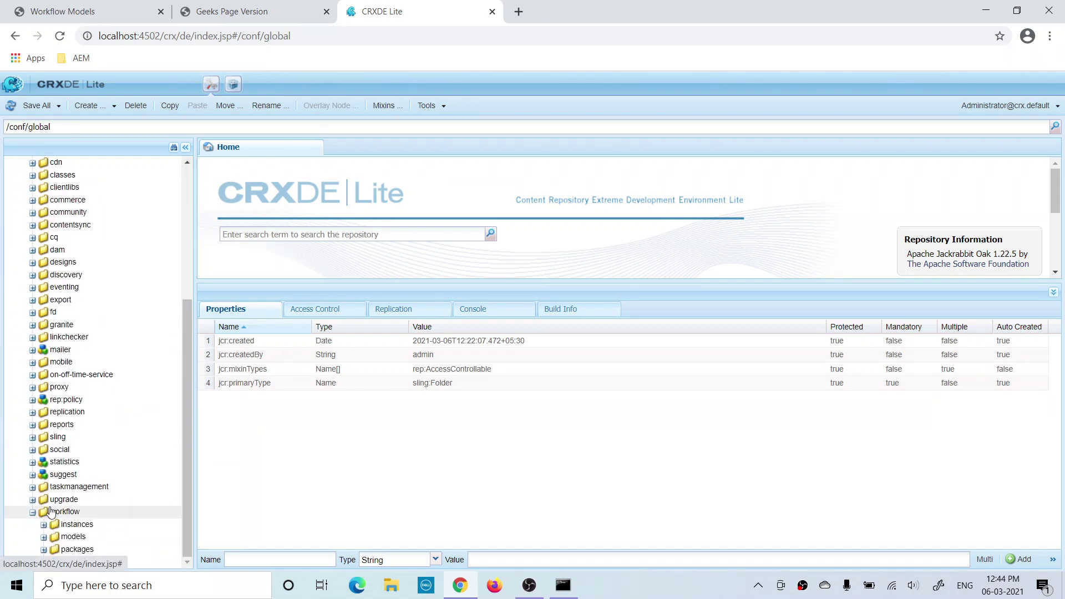
pyautogui.click(50, 512)
pyautogui.doubleClick(76, 537)
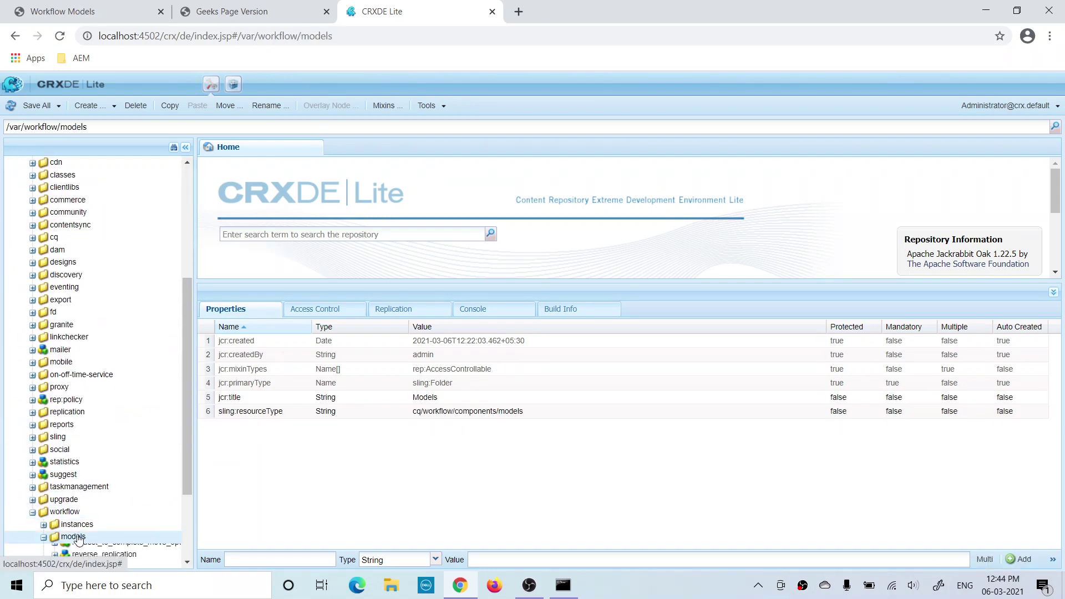
pyautogui.scroll(-5, 77, 532)
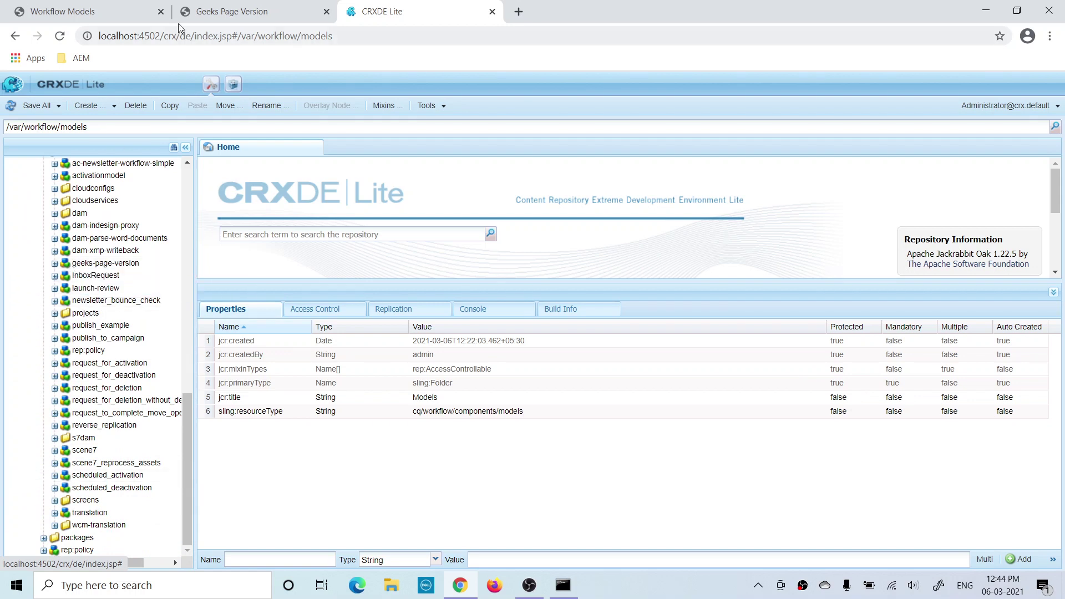
pyautogui.click(235, 7)
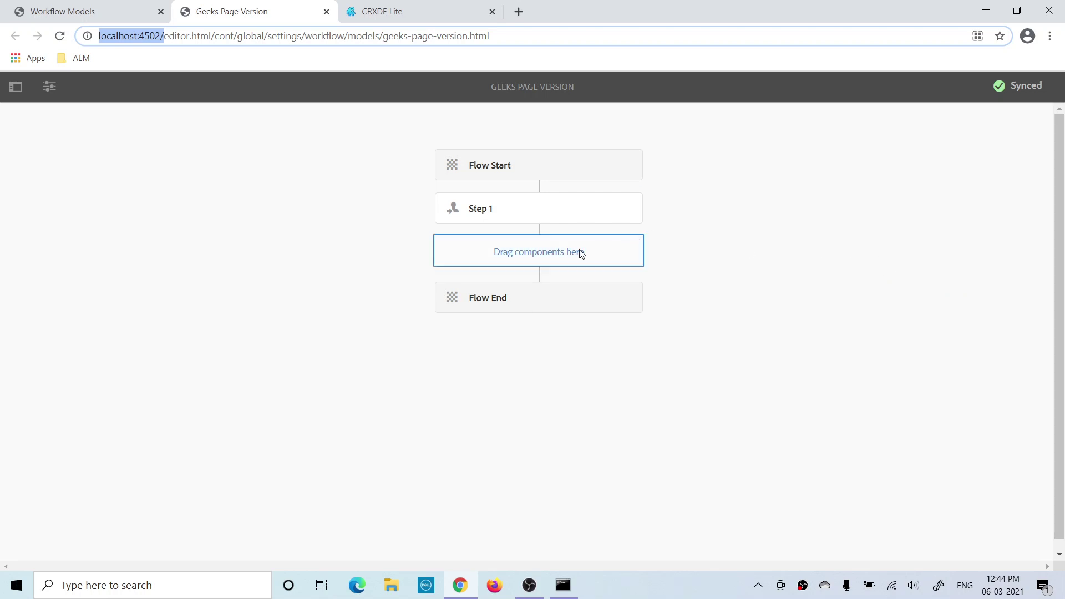
# Delete Step 1 from the Geeks Page Version model and sync the change
pyautogui.click(535, 202)
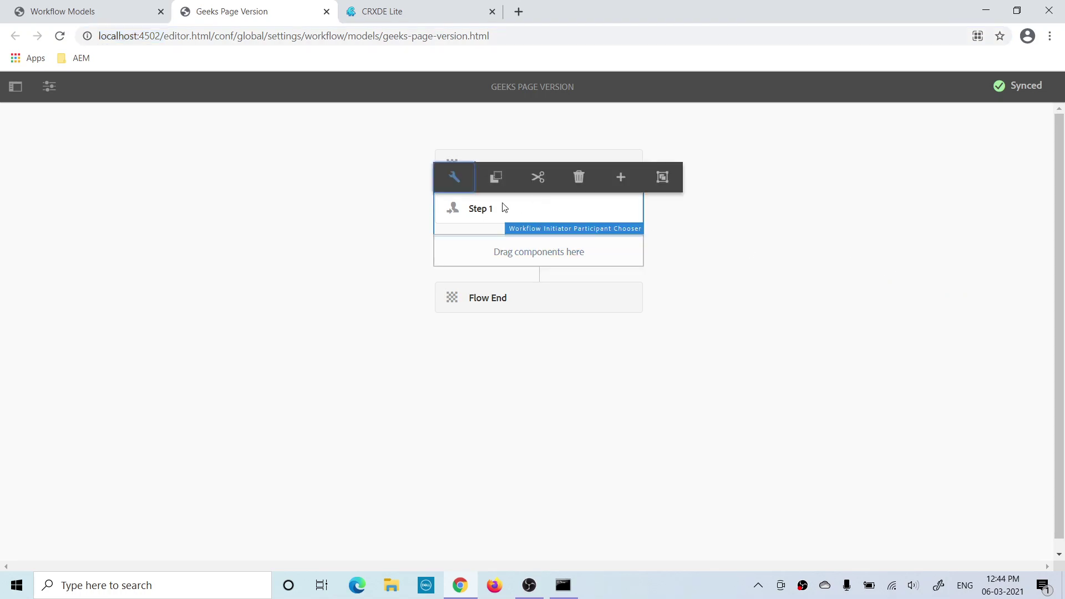
pyautogui.click(579, 178)
pyautogui.click(609, 364)
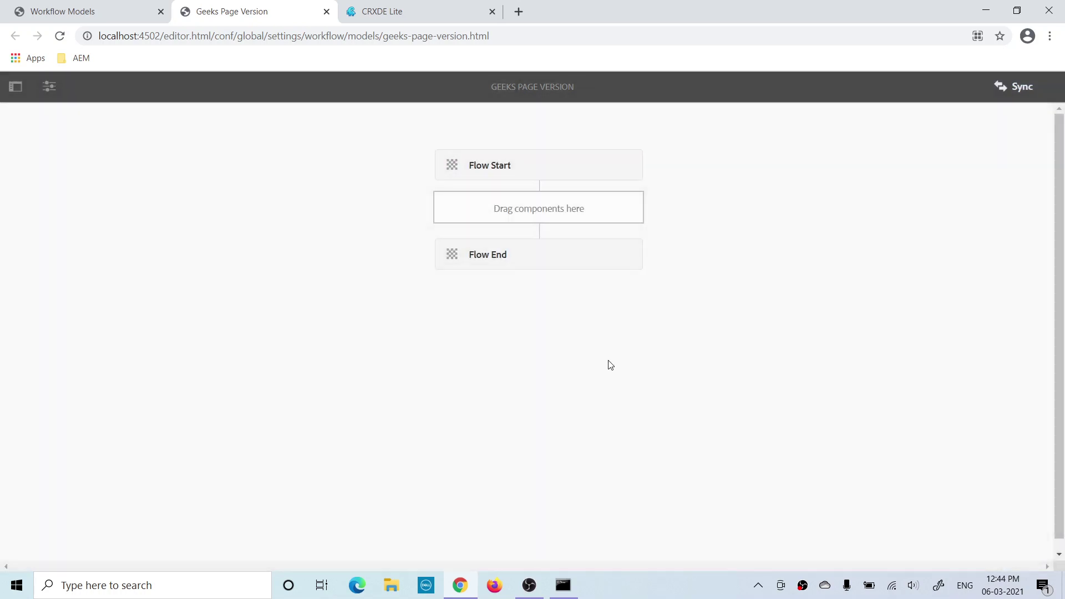
pyautogui.click(1021, 94)
# Expand /var/workflow/models/geeks-page-version/nodes in CRXDE Lite to see node0, node1 and node2 still listed
pyautogui.click(394, 7)
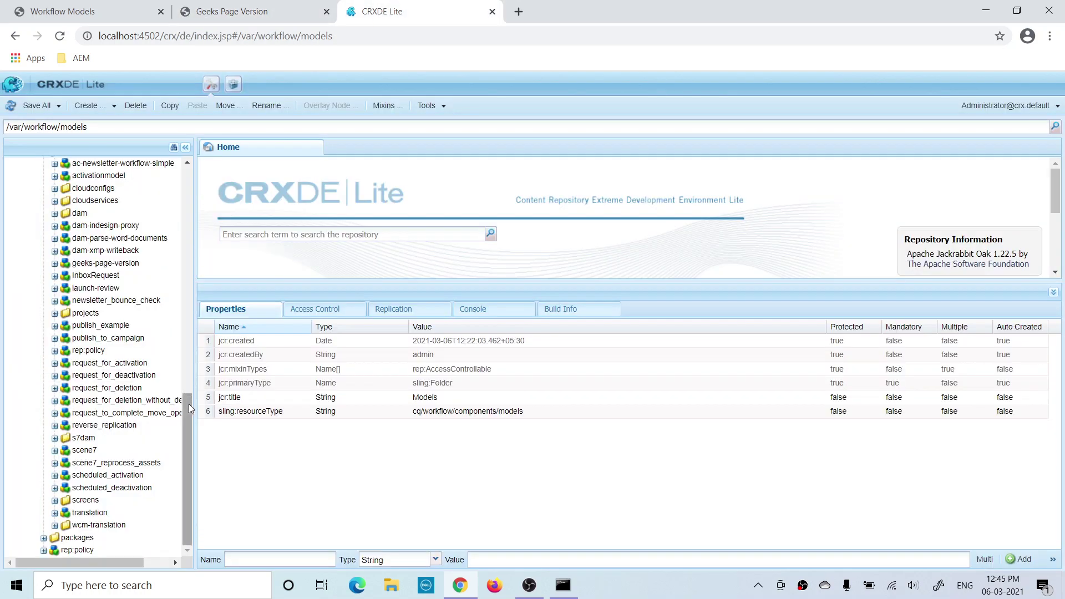
pyautogui.scroll(3, 188, 377)
pyautogui.scroll(-2, 187, 381)
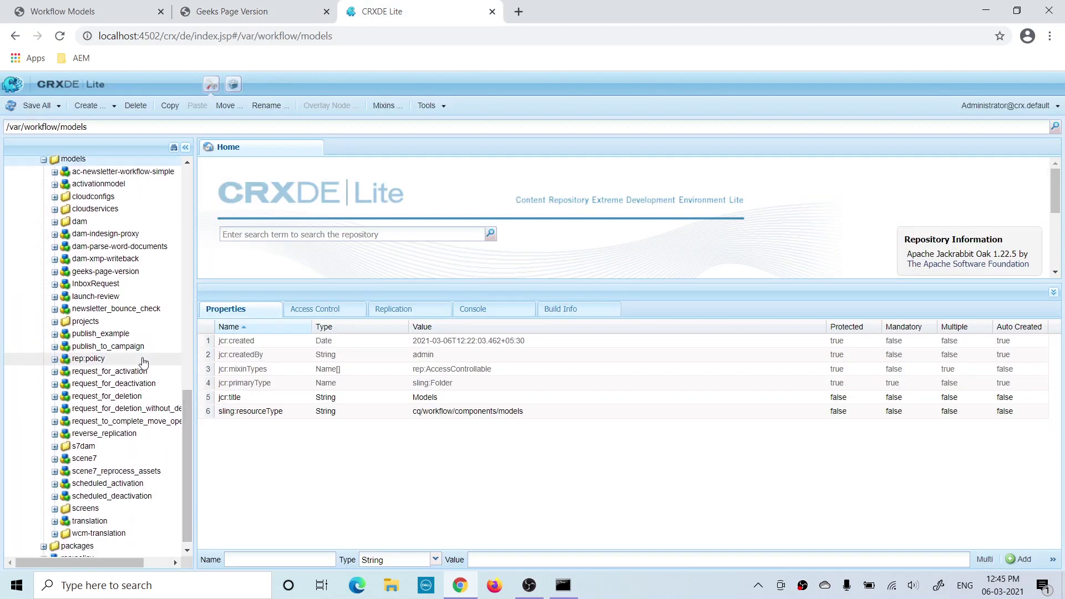
pyautogui.click(106, 272)
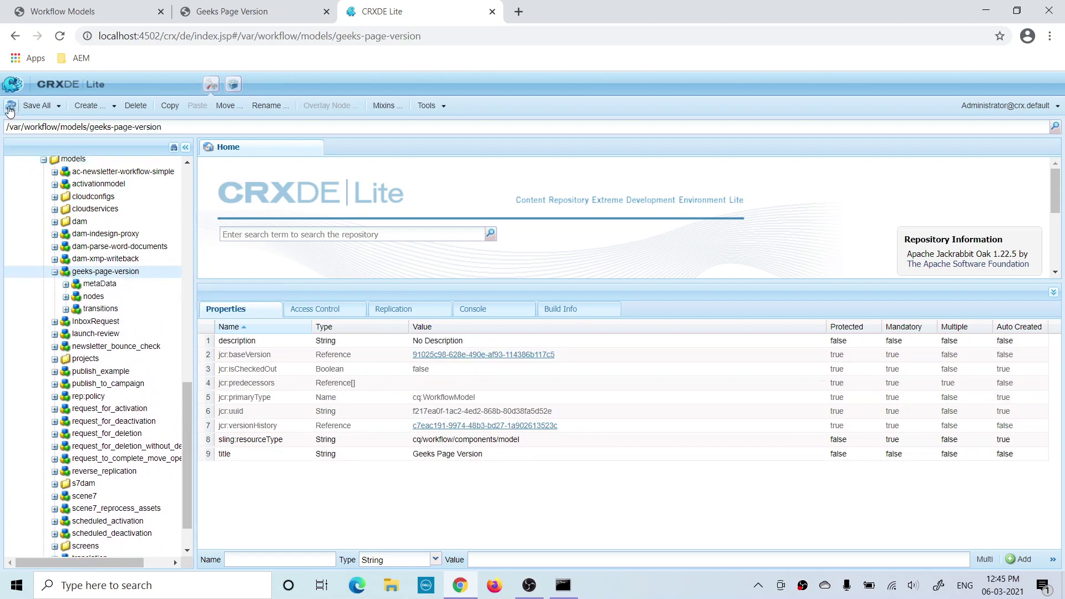
pyautogui.click(99, 300)
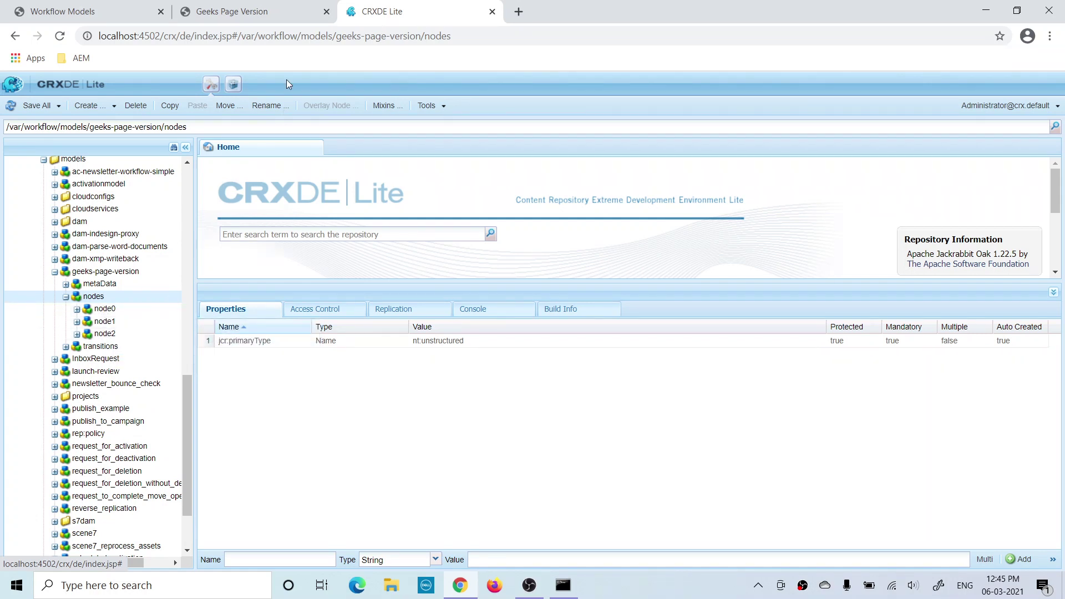
pyautogui.click(279, 7)
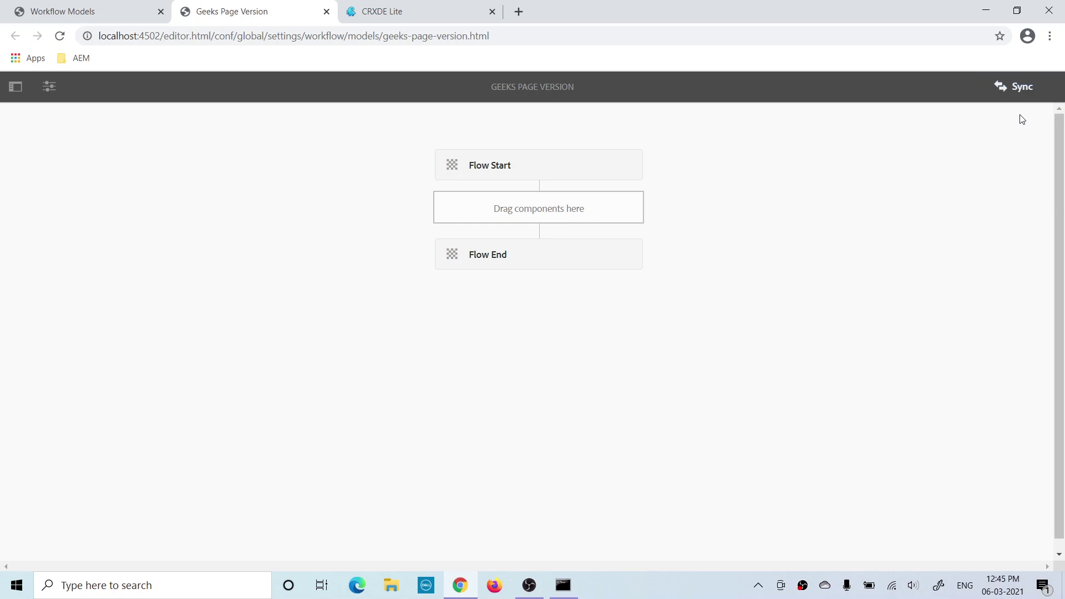
# Sync the model, refresh CRXDE Lite to confirm node2 is gone, and reopen the steps browser
pyautogui.click(1014, 95)
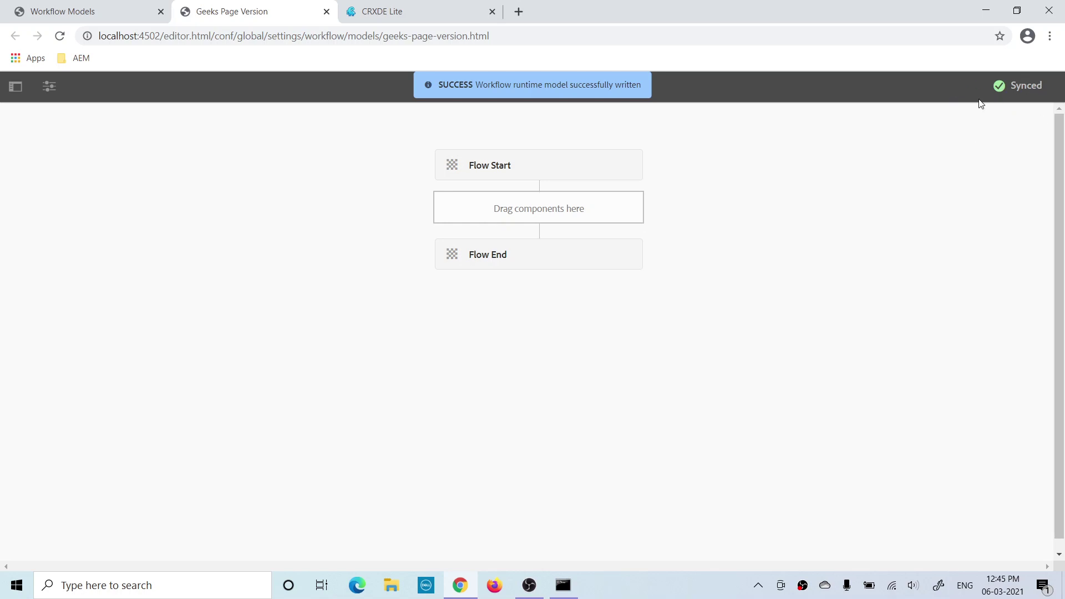
pyautogui.click(406, 7)
pyautogui.click(10, 105)
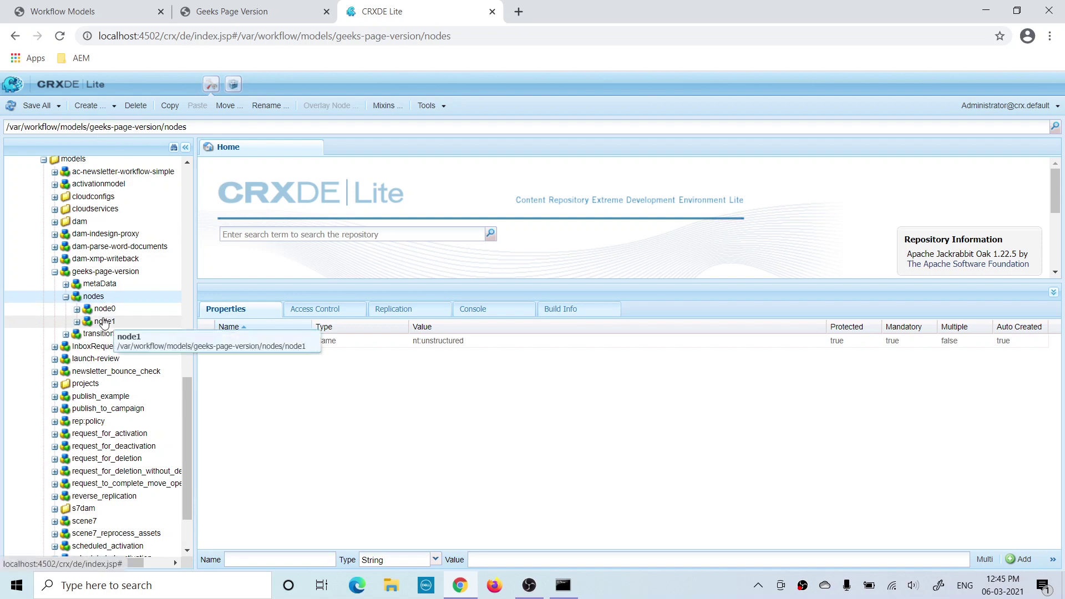
pyautogui.click(268, 6)
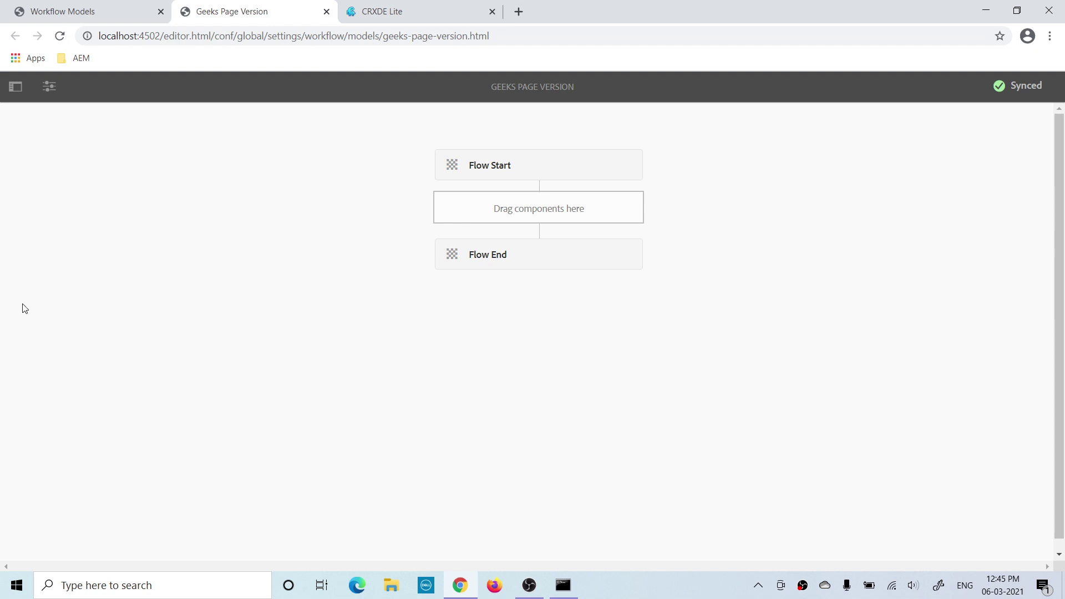
pyautogui.click(16, 89)
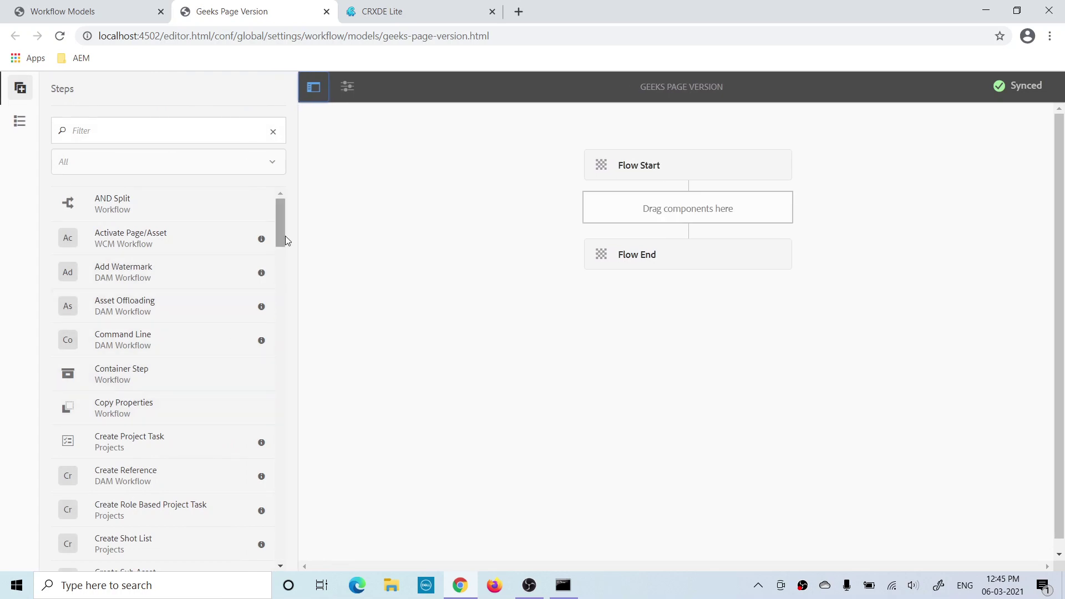
# Add a Create Version step between Flow Start and Flow End, titled 'Create Page Version'
pyautogui.moveTo(282, 227); pyautogui.dragTo(275, 261)
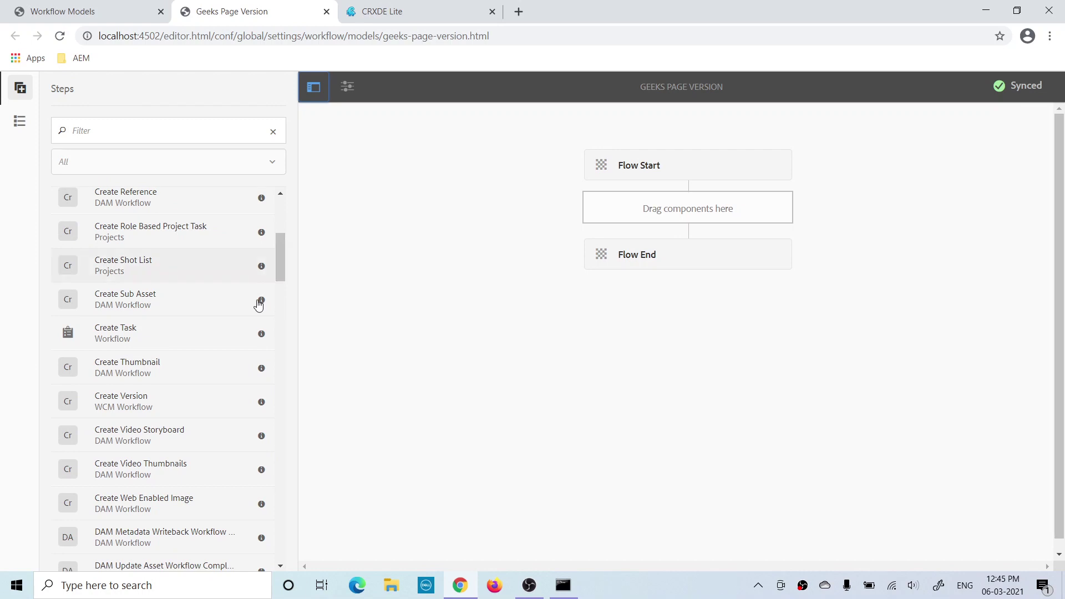
pyautogui.moveTo(102, 401); pyautogui.dragTo(672, 228)
pyautogui.click(660, 199)
pyautogui.click(604, 177)
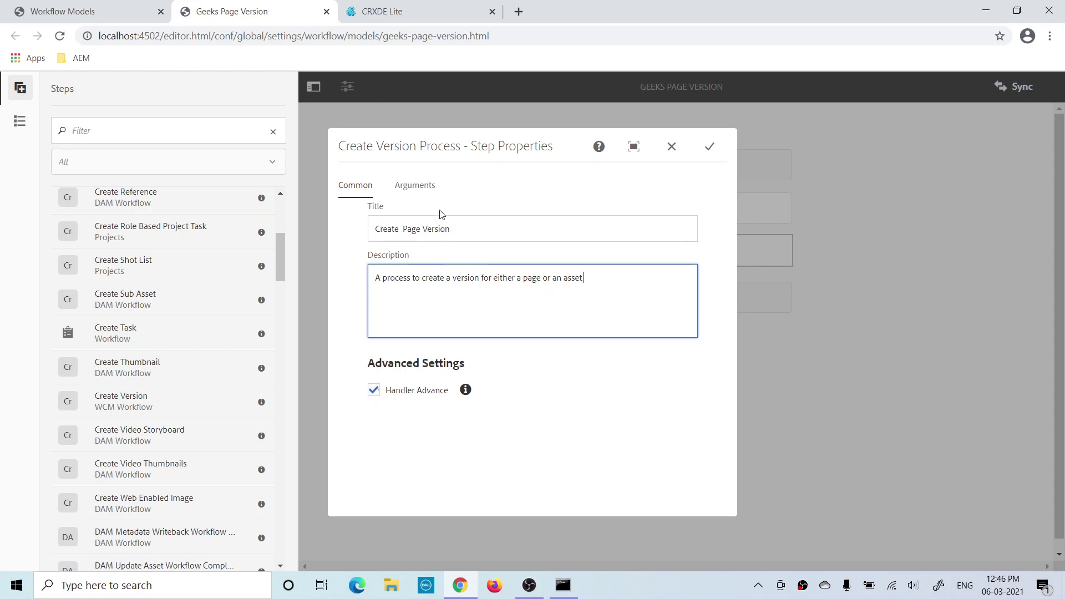
pyautogui.click(419, 188)
pyautogui.click(356, 184)
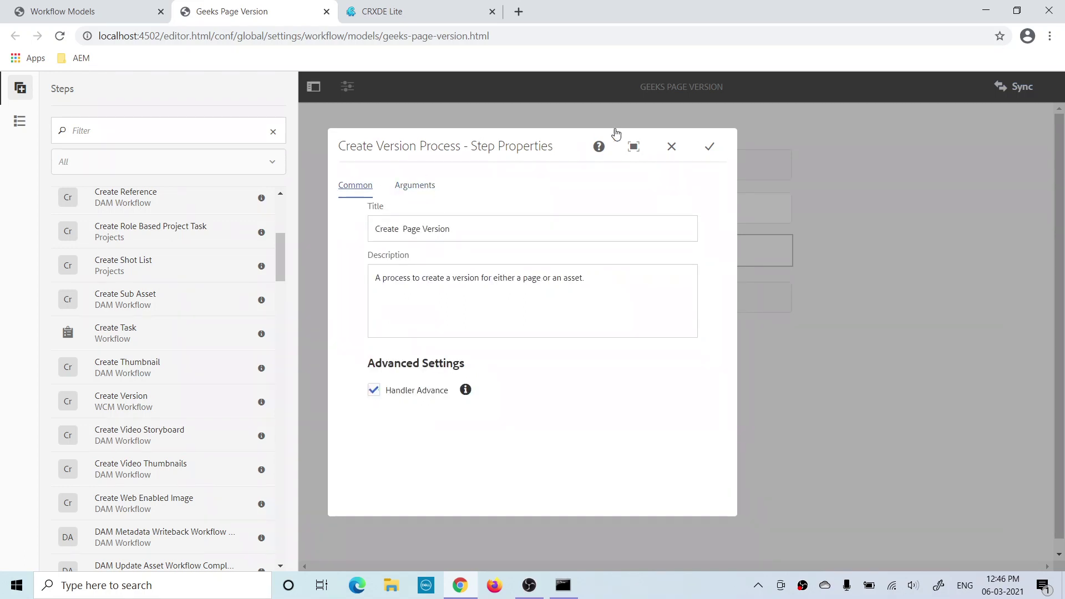
pyautogui.click(709, 147)
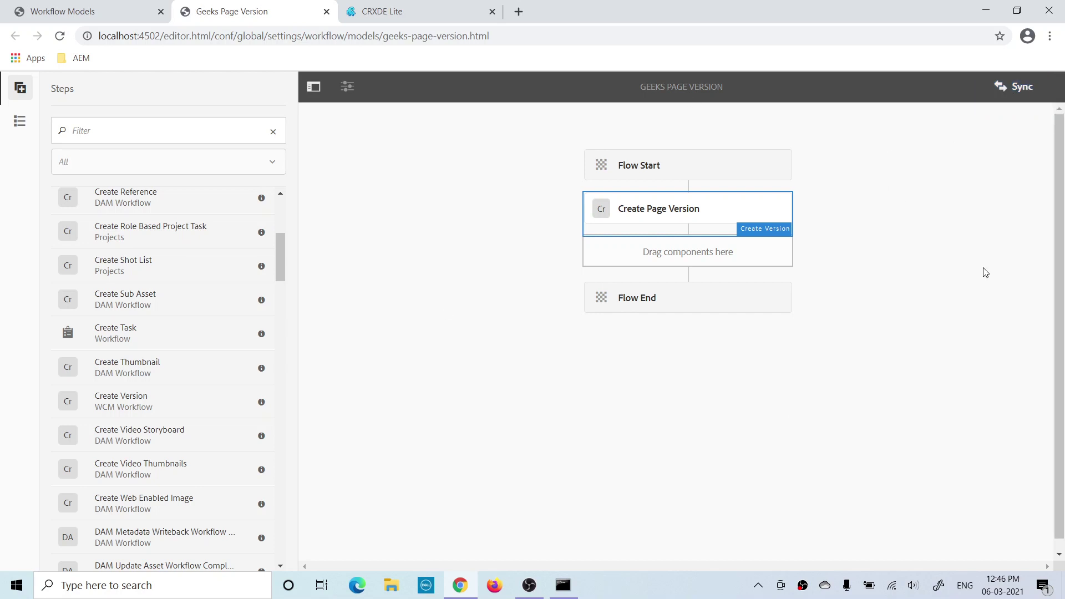
# Sync the model and start a workflow run with payload /content/aemgeeks/us/en/workflow
pyautogui.click(1015, 86)
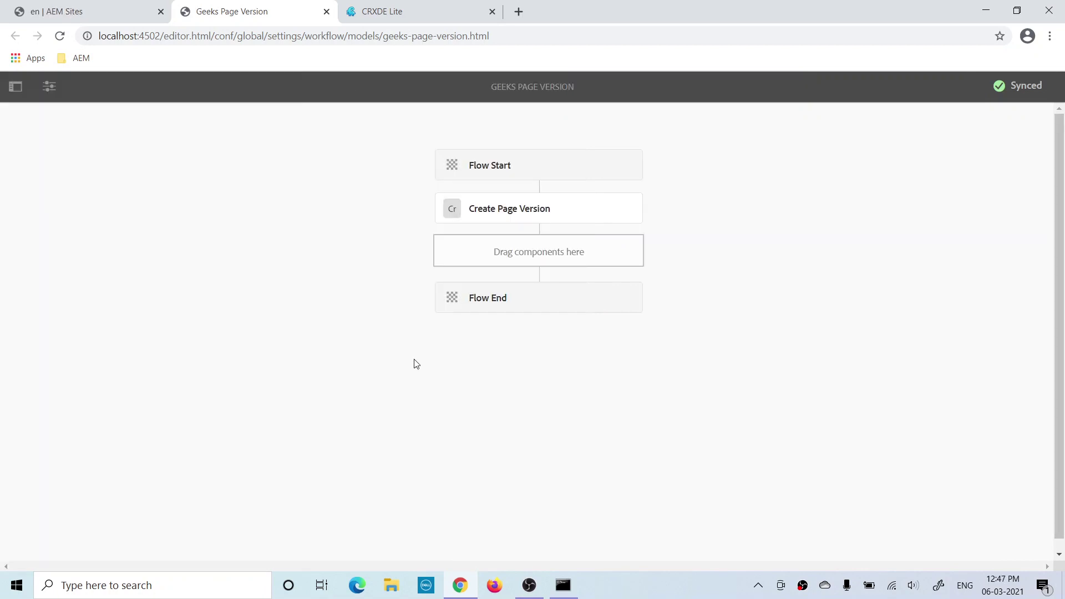
pyautogui.click(49, 86)
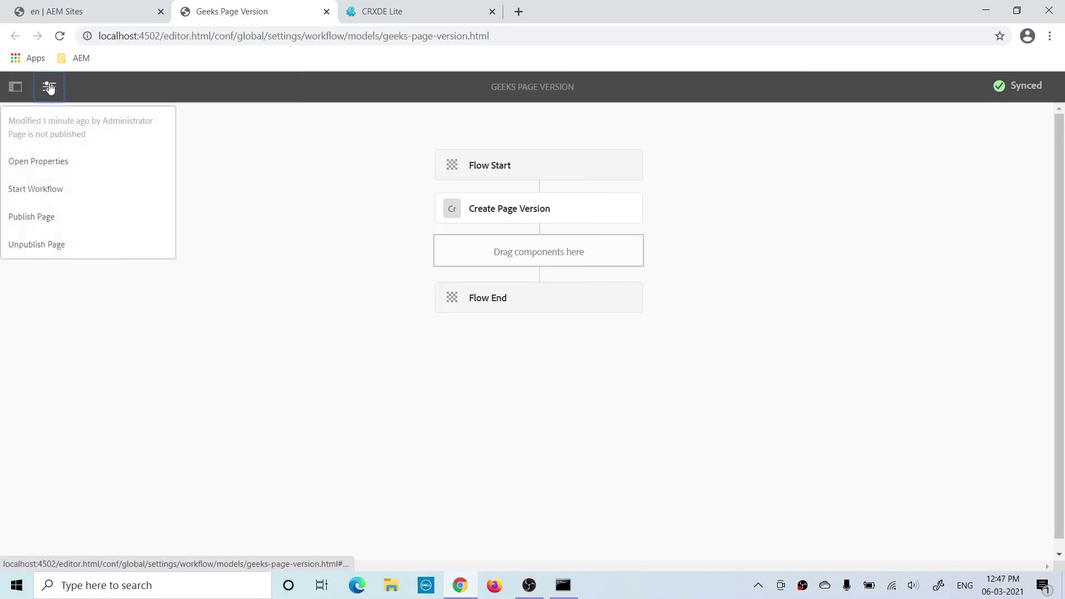
pyautogui.click(32, 191)
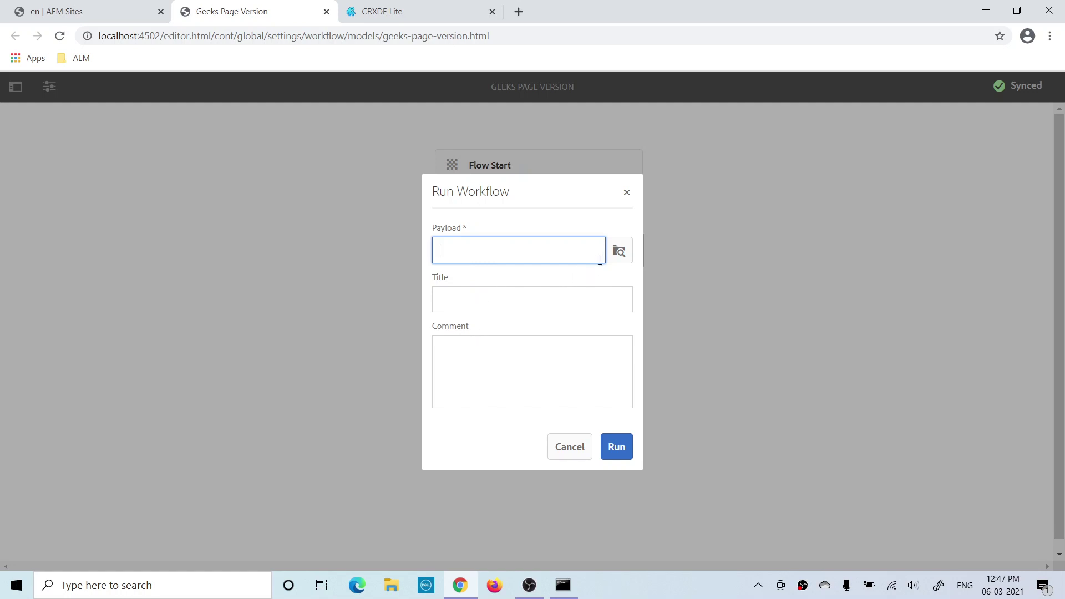
pyautogui.click(619, 251)
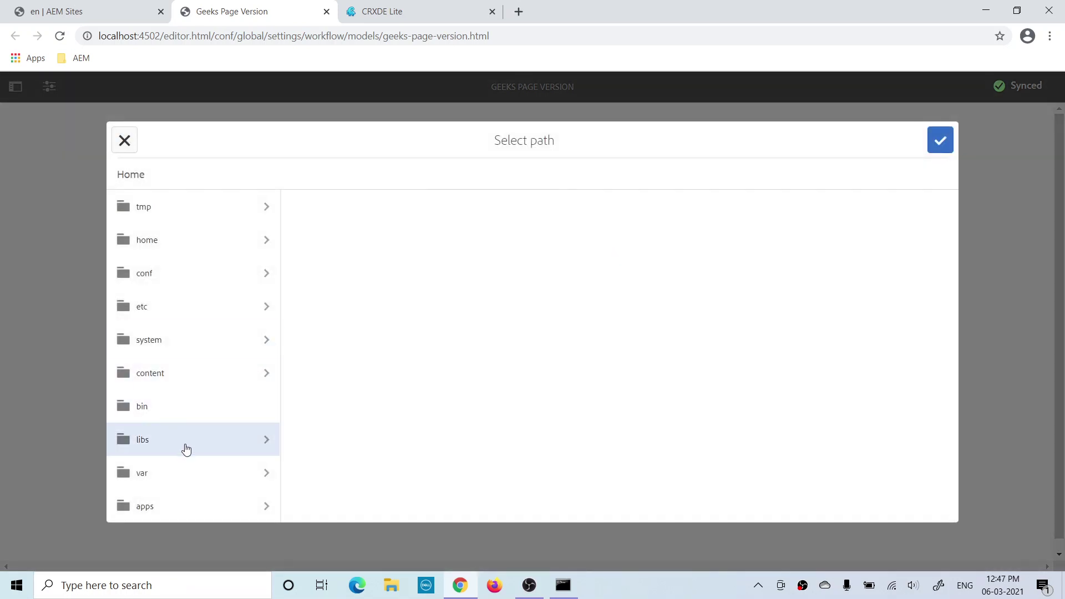
pyautogui.click(172, 376)
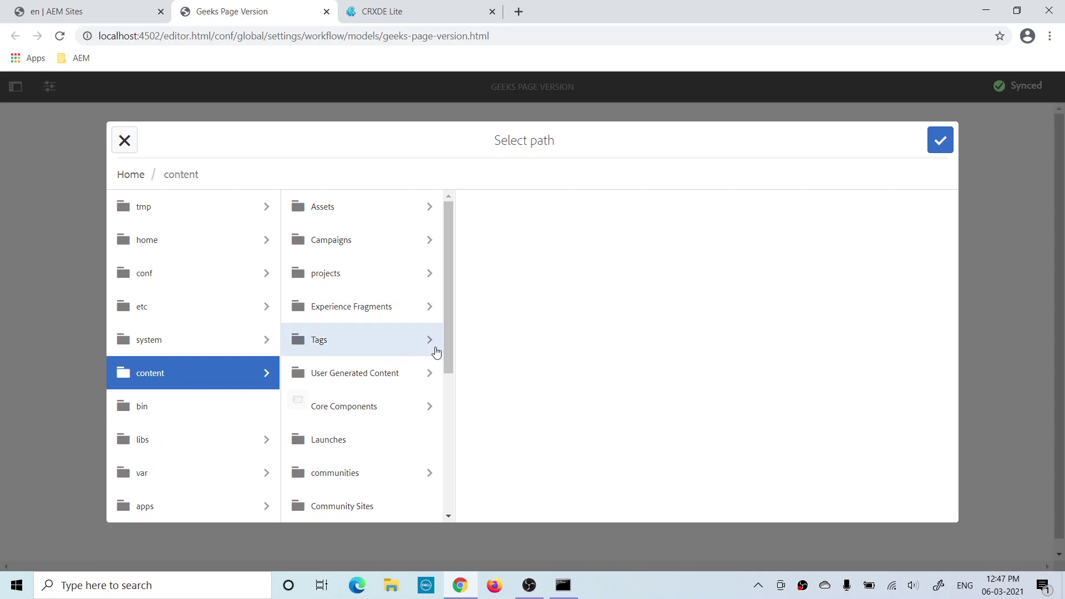
pyautogui.moveTo(448, 357); pyautogui.dragTo(449, 508)
pyautogui.click(359, 506)
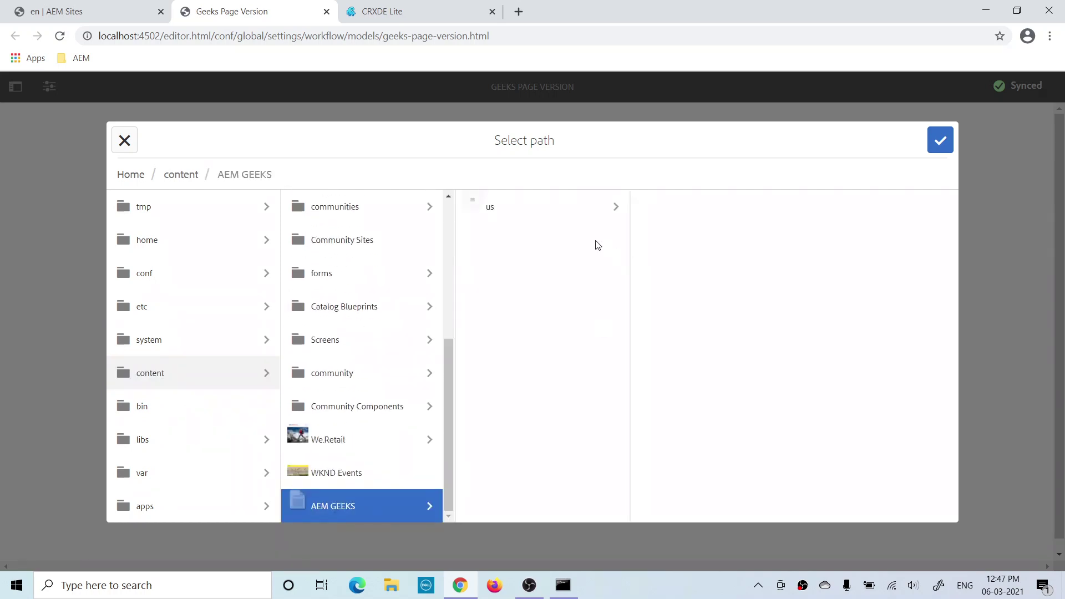
pyautogui.click(564, 213)
pyautogui.click(668, 205)
pyautogui.moveTo(955, 291); pyautogui.dragTo(957, 521)
pyautogui.click(799, 500)
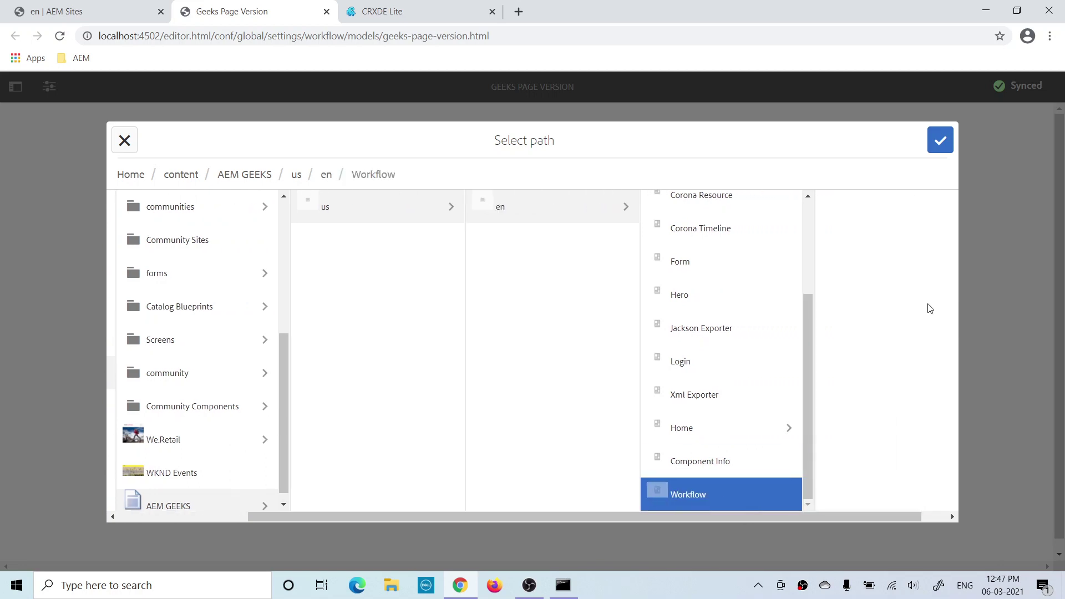
pyautogui.click(940, 140)
# Title the workflow run 'Create Version' and run it
pyautogui.click(521, 302)
pyautogui.write('Creat')
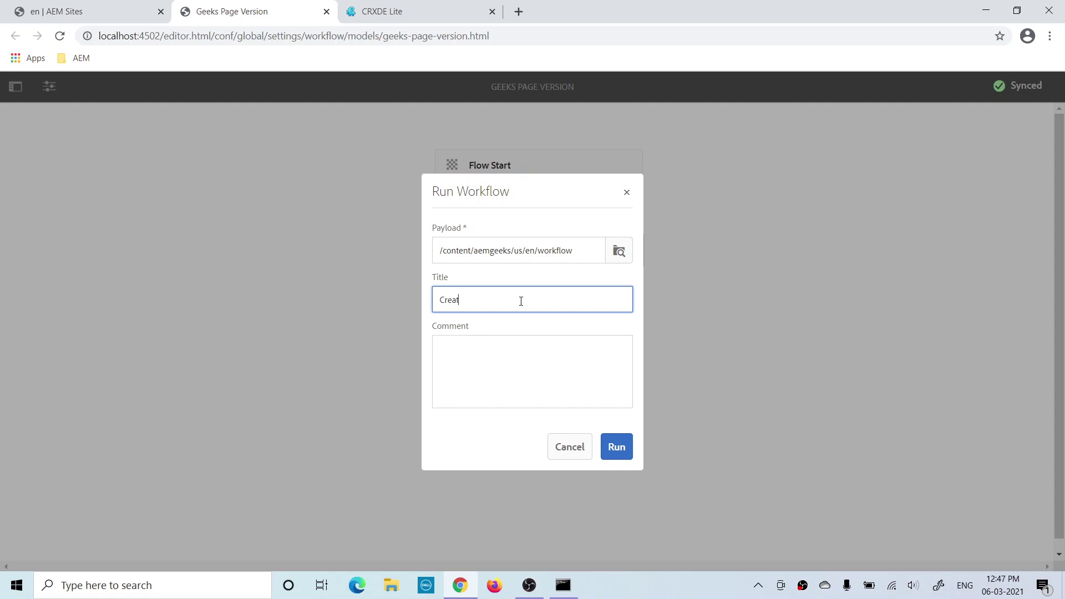
pyautogui.write('e Versionn')
pyautogui.press('BackSpace')
pyautogui.click(617, 449)
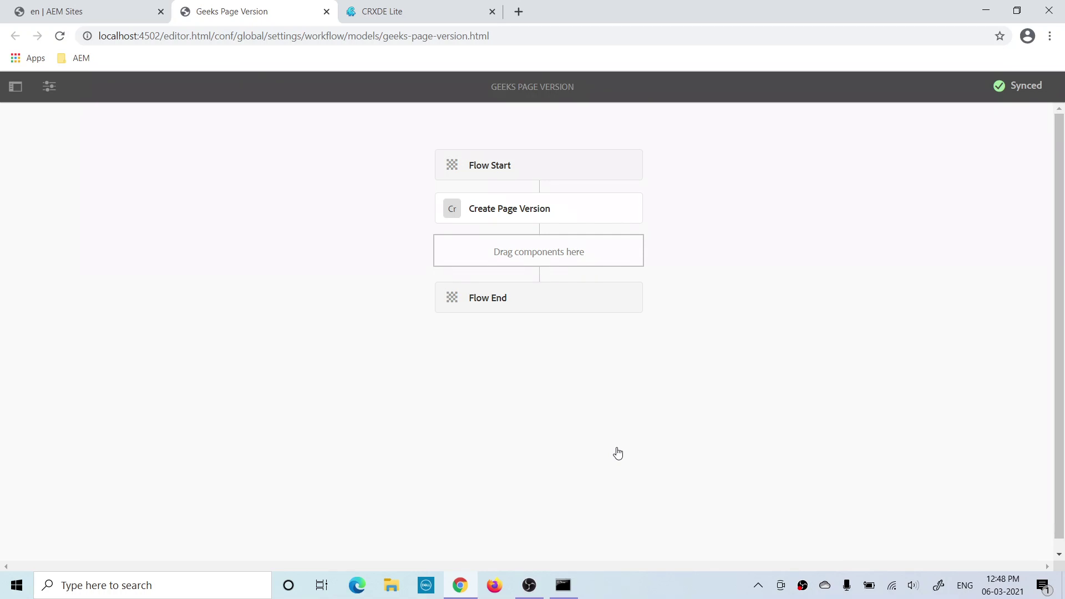
pyautogui.hotkey('ctrl', 'shift', 'Tab')
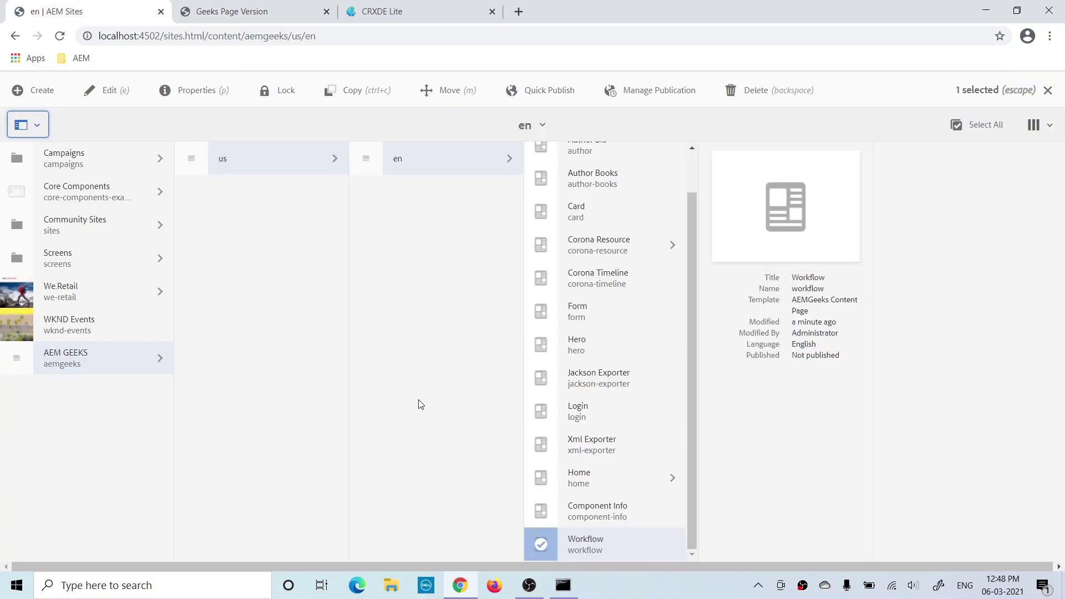
# Show the Workflow page's timeline, filter to Versions to find New Version 1.0, then show all
pyautogui.click(29, 128)
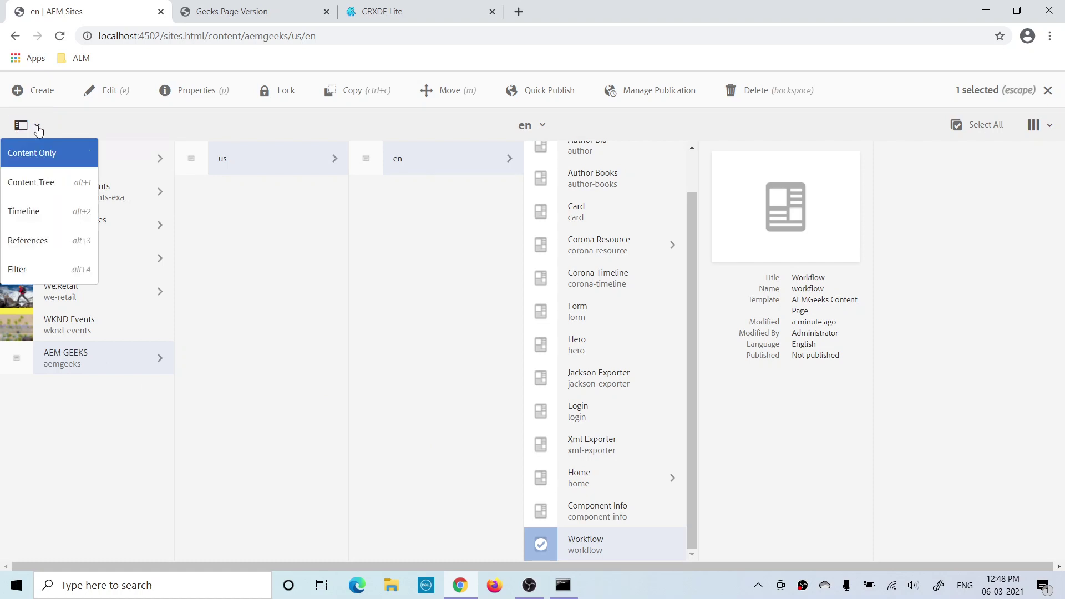
pyautogui.click(30, 216)
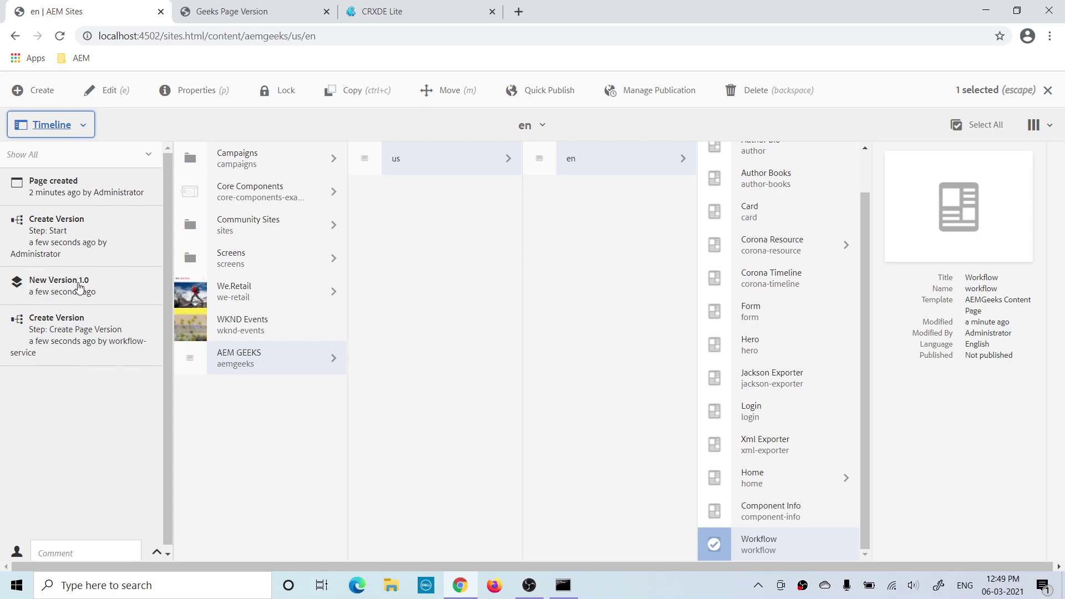
pyautogui.click(82, 125)
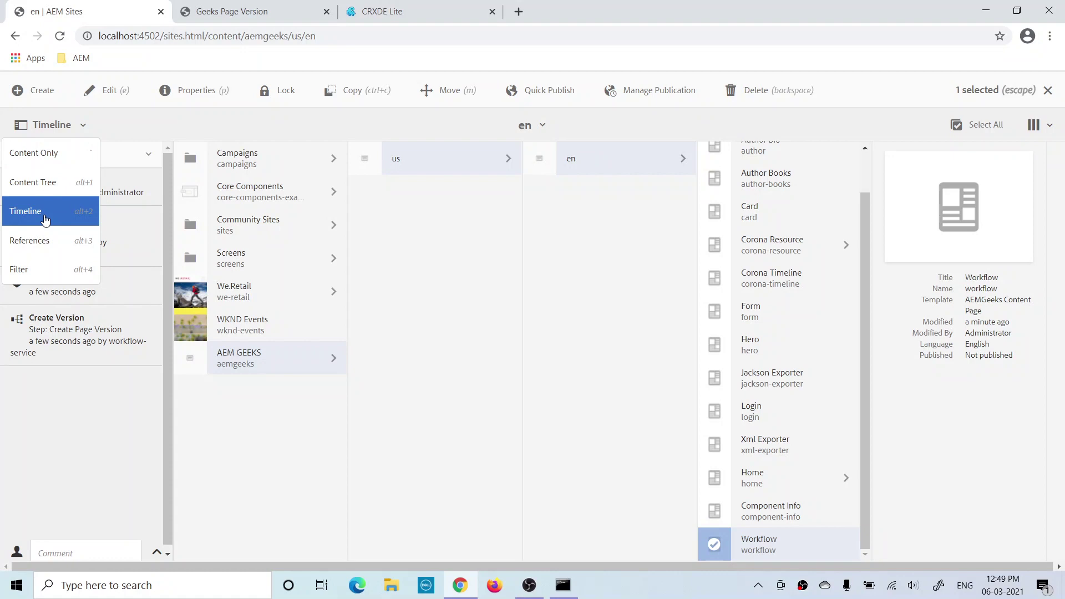
pyautogui.click(82, 125)
pyautogui.click(81, 126)
pyautogui.click(82, 126)
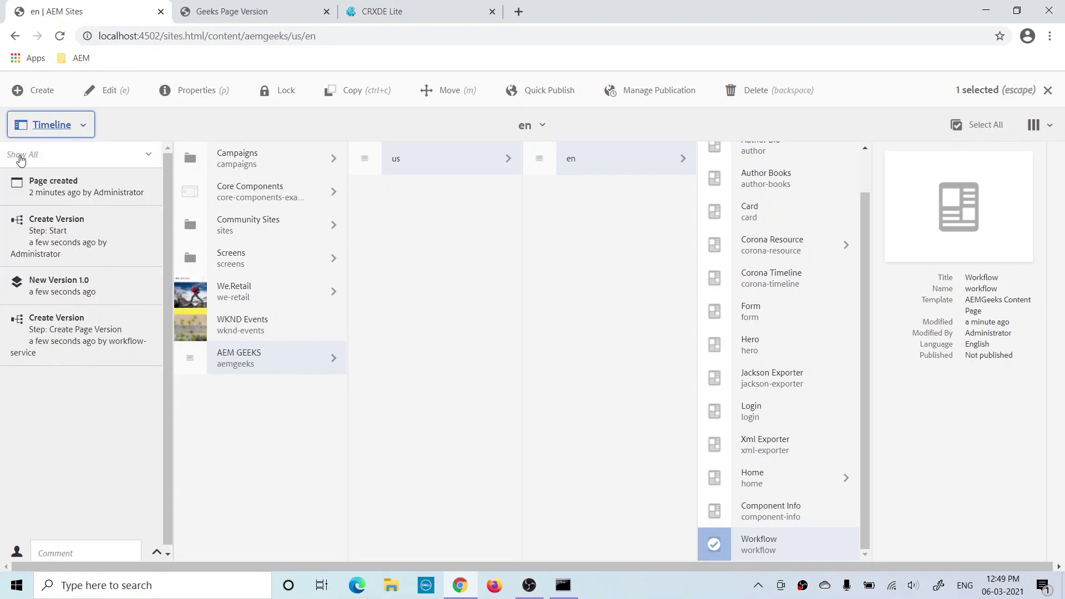
pyautogui.click(126, 153)
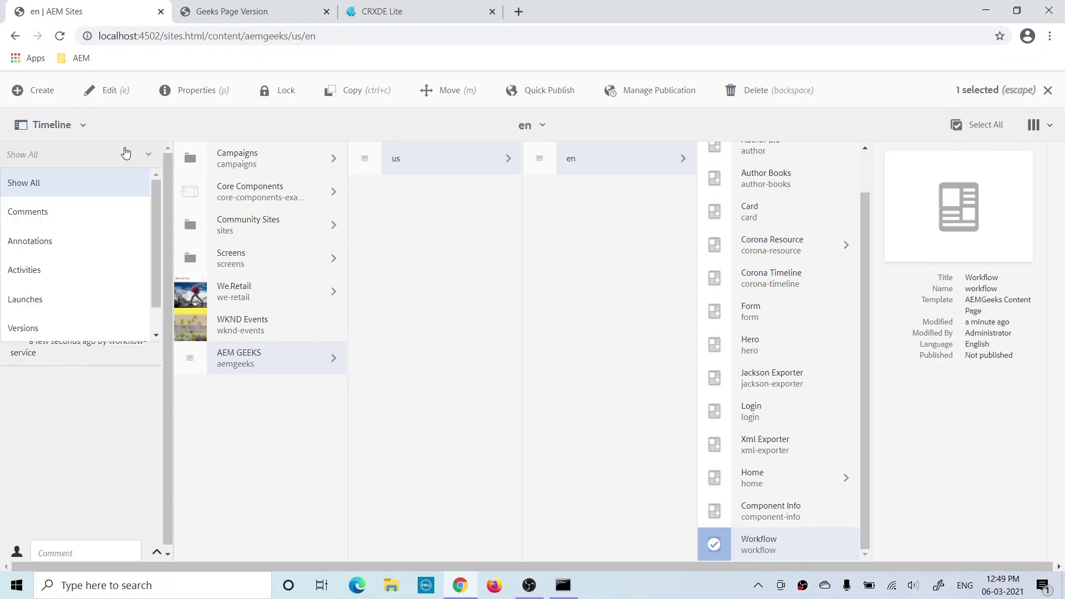
pyautogui.click(29, 331)
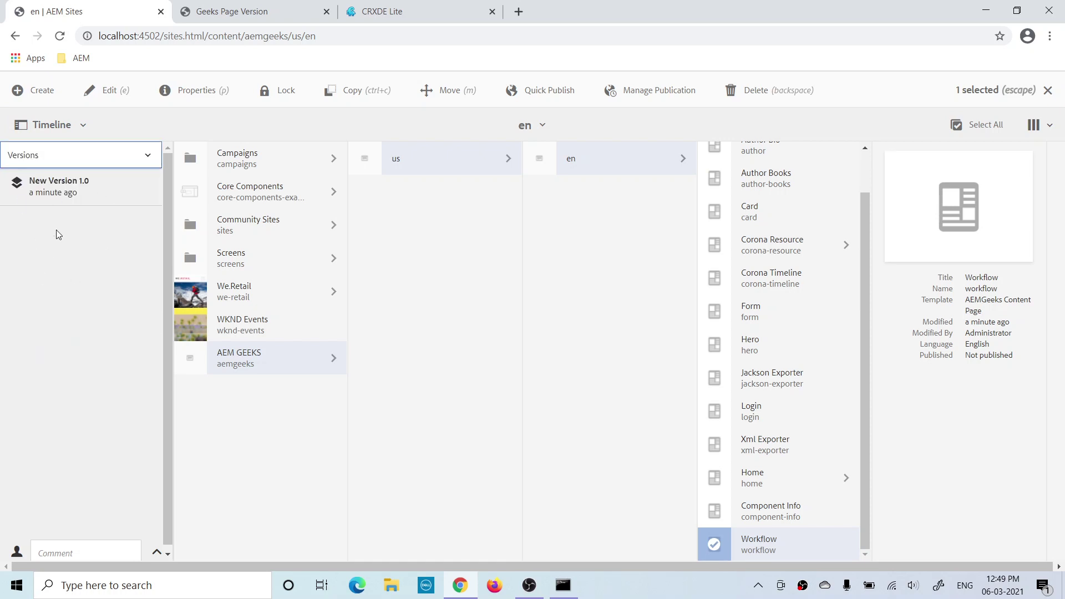
pyautogui.click(654, 593)
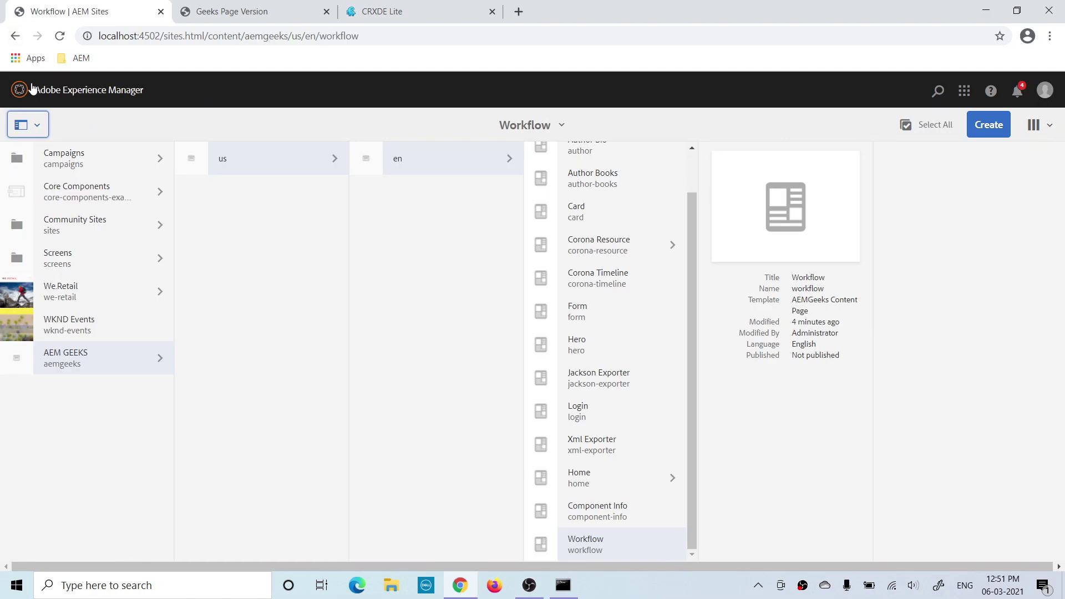
# Go to Tools > Workflow > Launchers and choose Create > Add Launcher
pyautogui.click(31, 89)
pyautogui.click(21, 159)
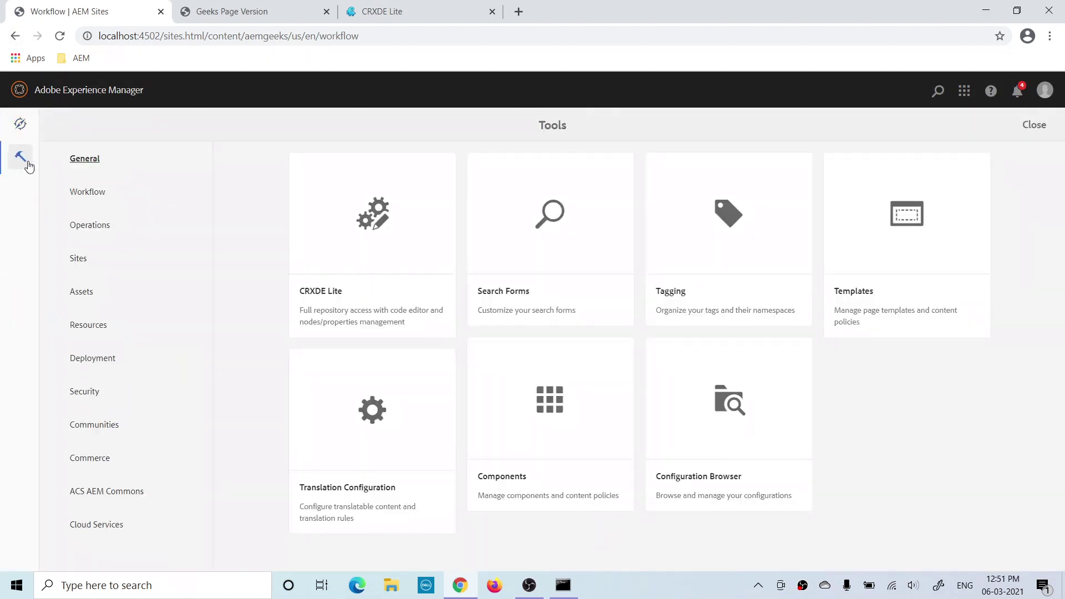
pyautogui.click(93, 194)
pyautogui.click(699, 239)
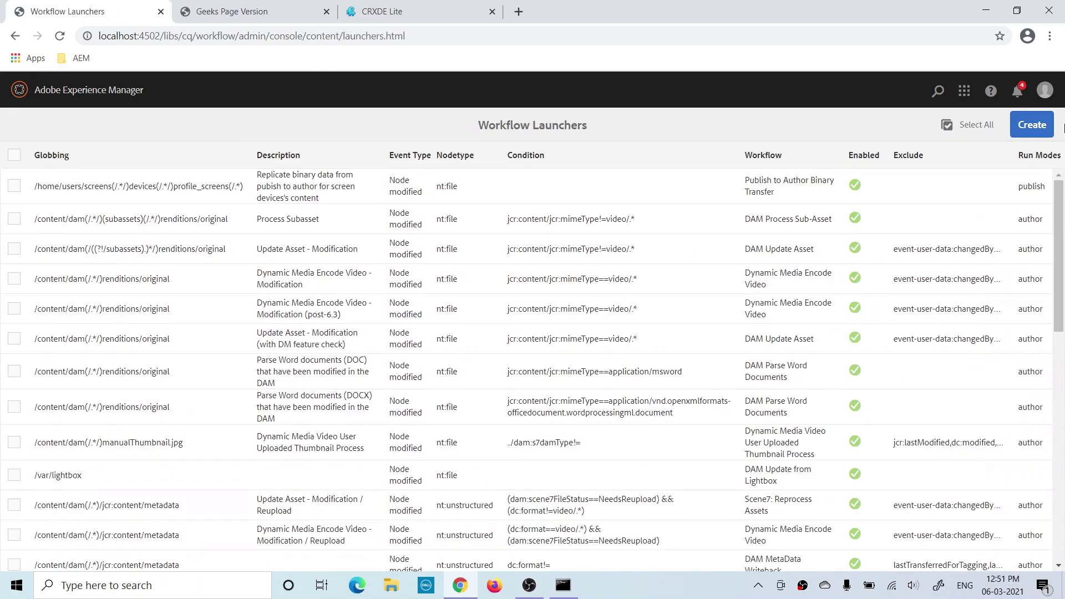
pyautogui.click(1030, 117)
pyautogui.click(971, 156)
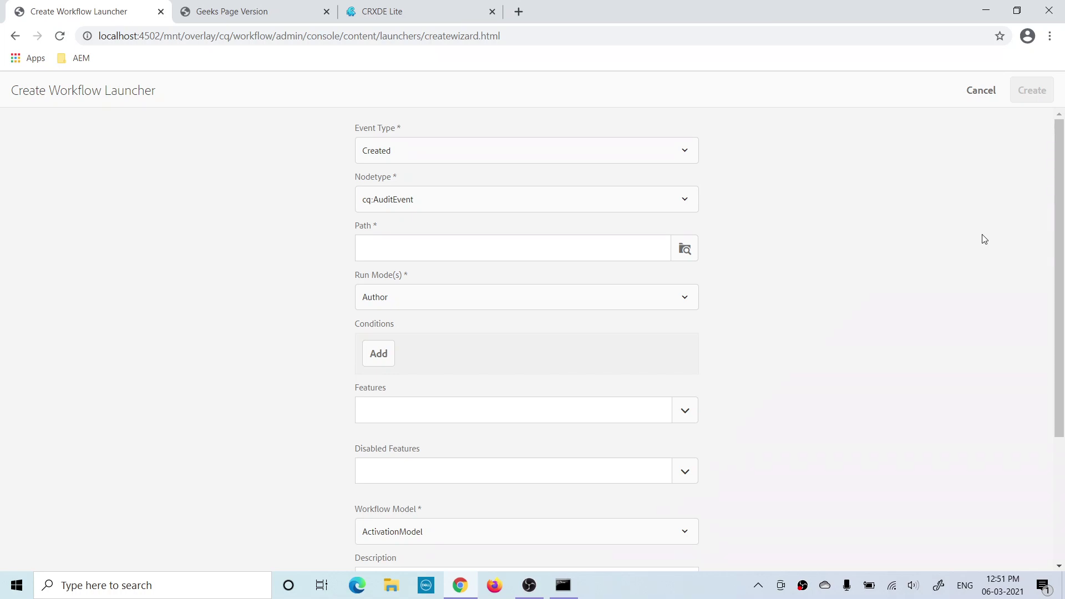
# Set the launcher's event type to Modified and its nodetype to cq:Page
pyautogui.click(638, 161)
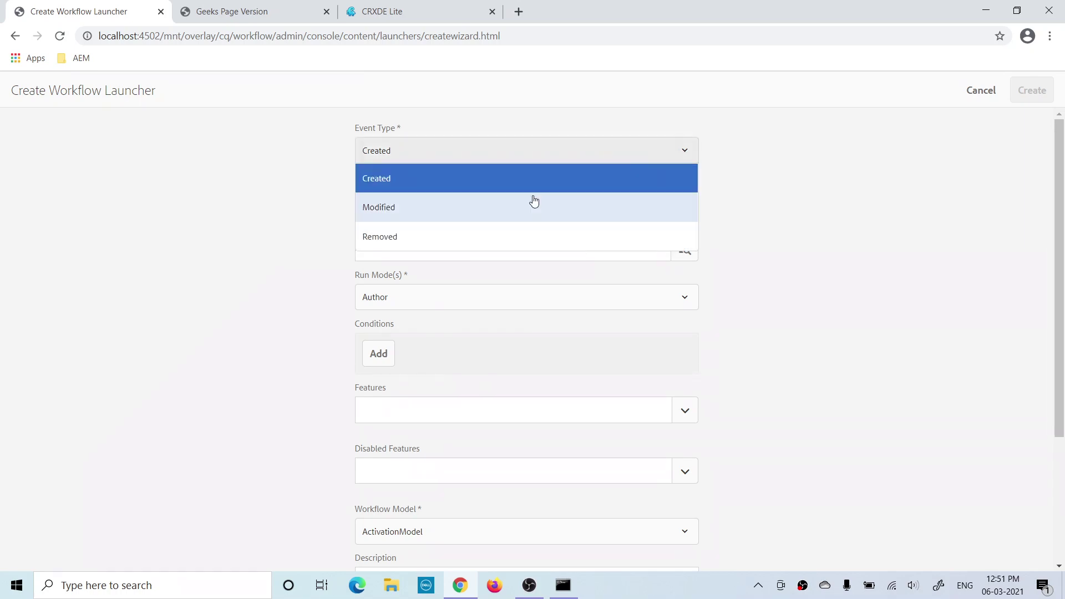
pyautogui.click(520, 209)
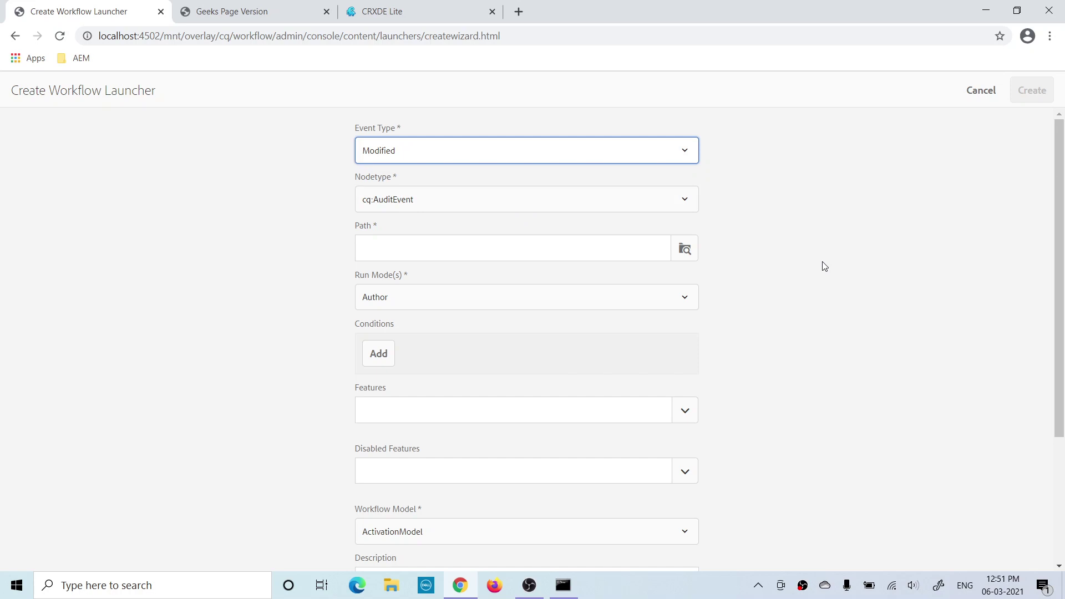
pyautogui.click(595, 207)
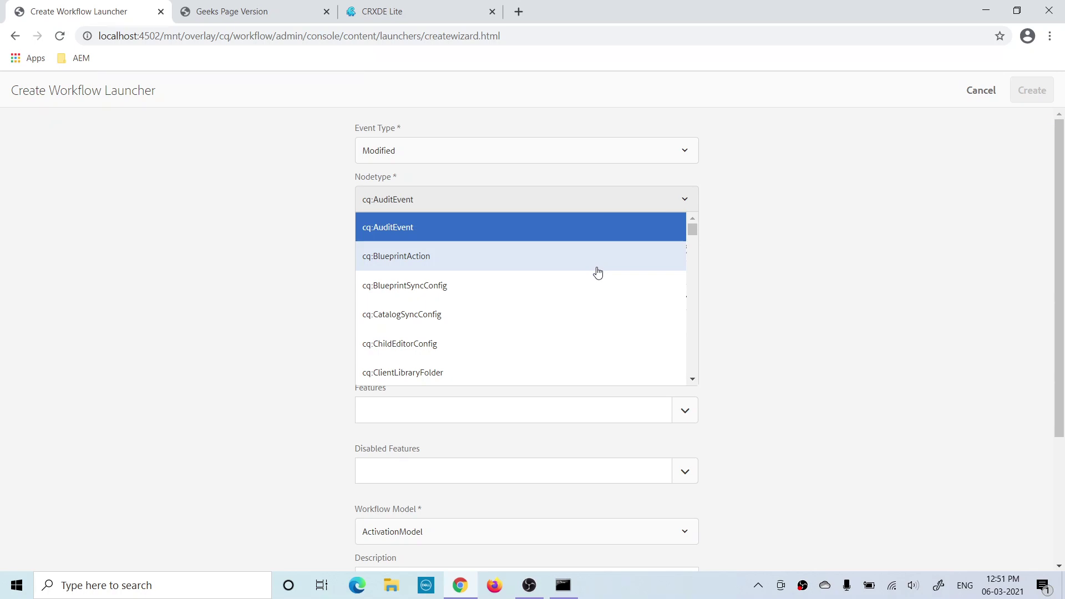
pyautogui.scroll(-1, 518, 276)
pyautogui.scroll(-5, 480, 294)
pyautogui.scroll(-5, 481, 295)
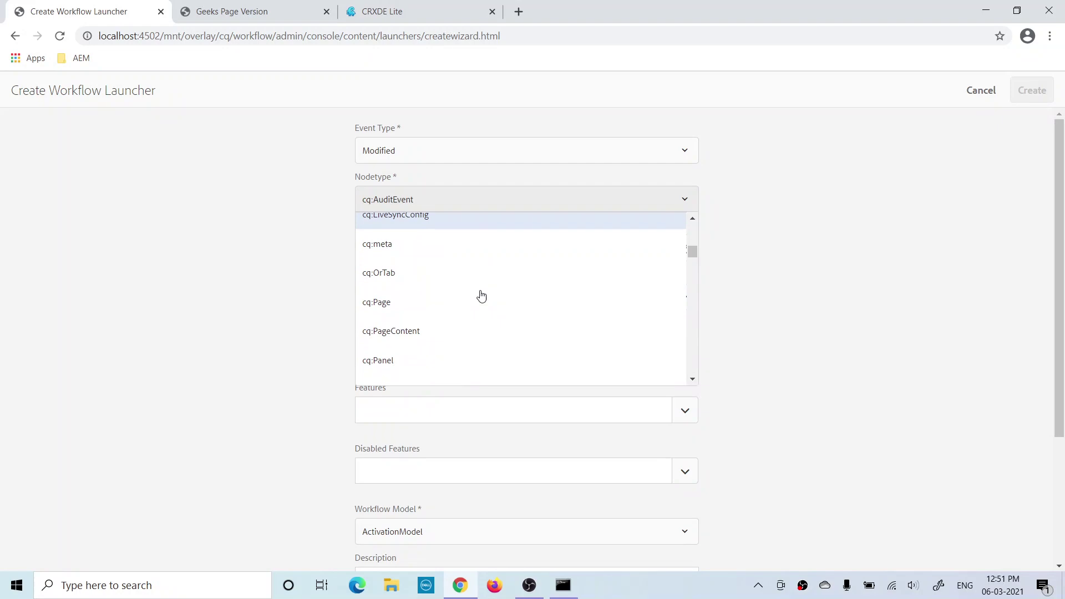
pyautogui.click(395, 302)
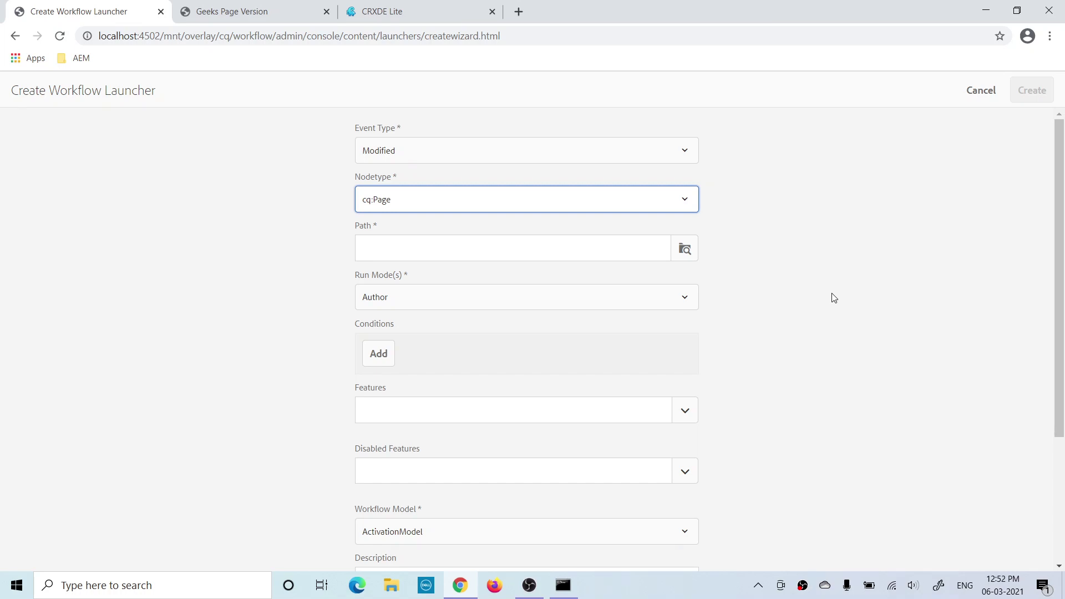
# Set the launcher path to /content/aemgeeks
pyautogui.click(684, 249)
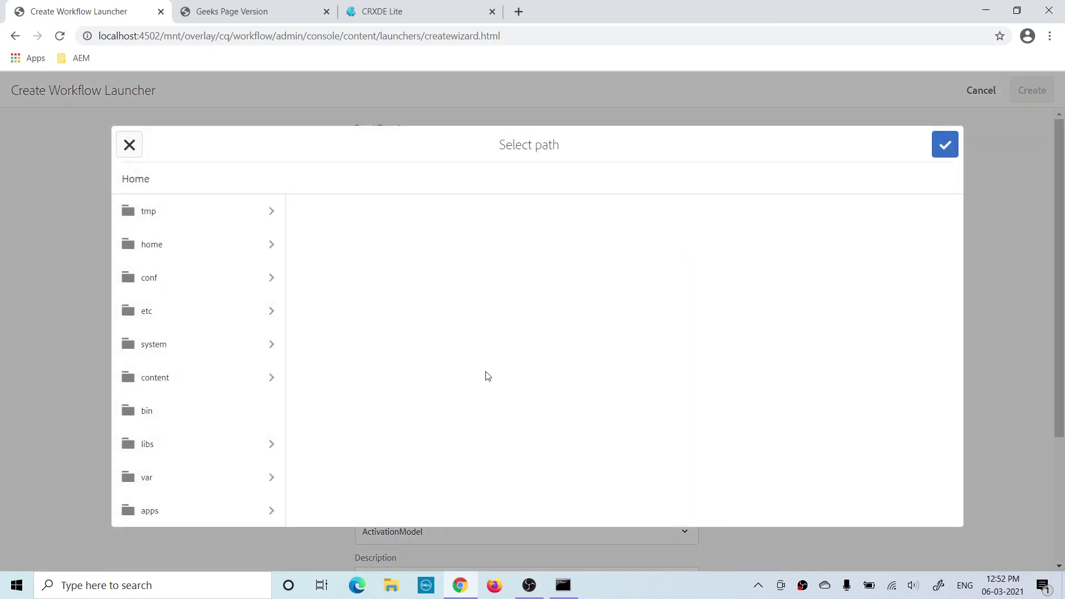
pyautogui.click(153, 379)
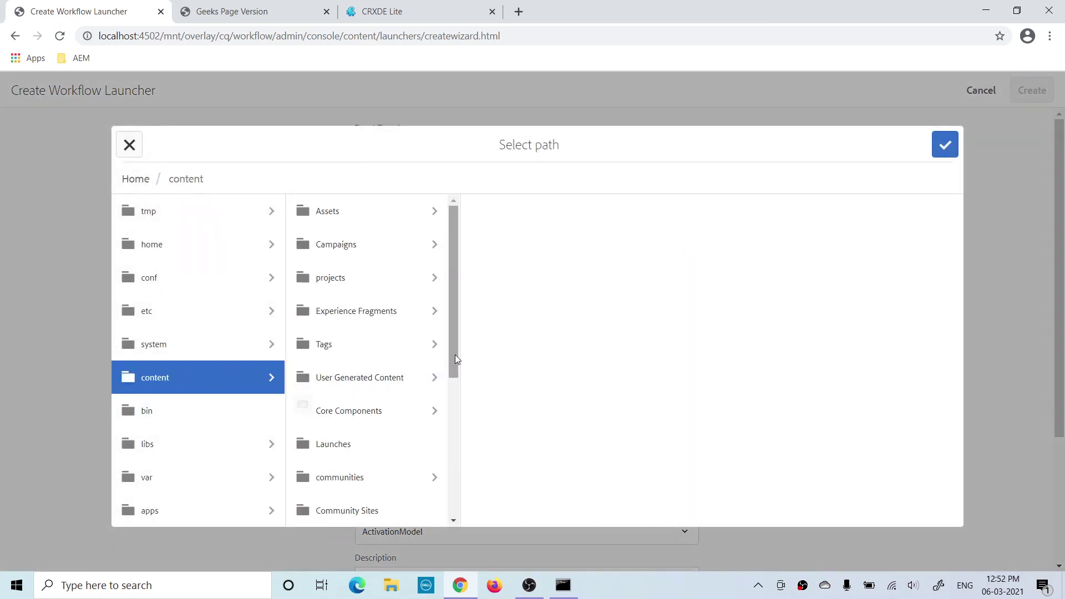
pyautogui.moveTo(455, 356); pyautogui.dragTo(451, 497)
pyautogui.click(308, 506)
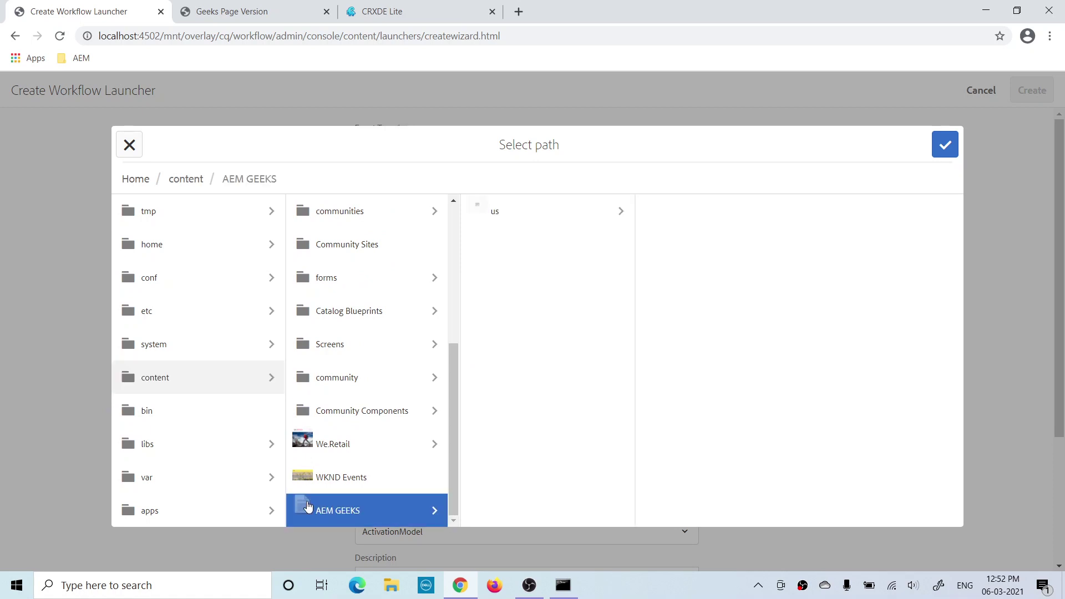
pyautogui.click(939, 146)
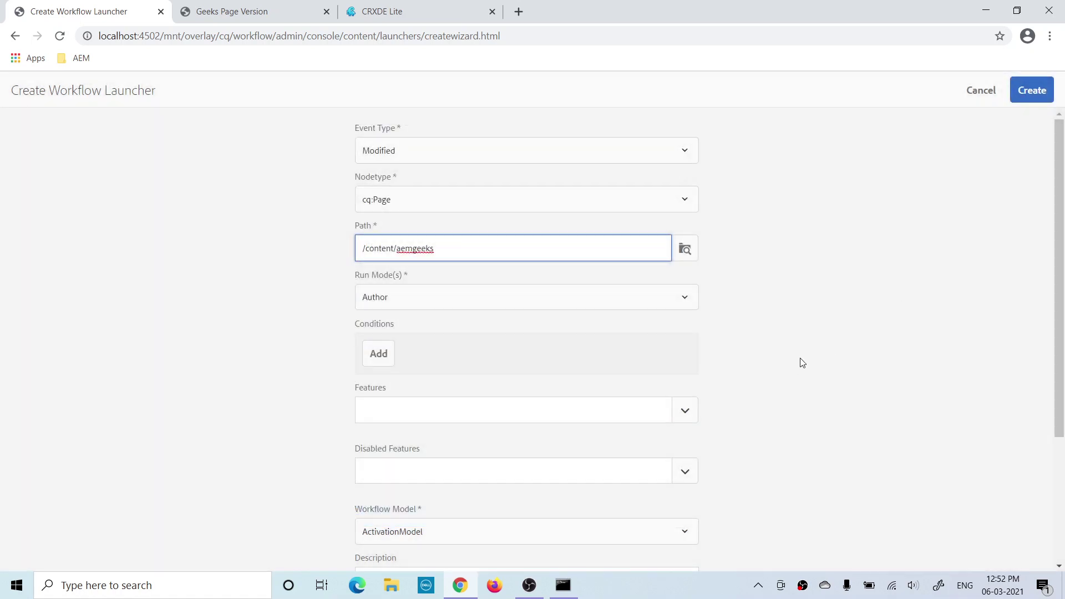
# Choose the Geeks Page Version workflow model, switch Activate on, and create the launcher
pyautogui.scroll(-3, 804, 360)
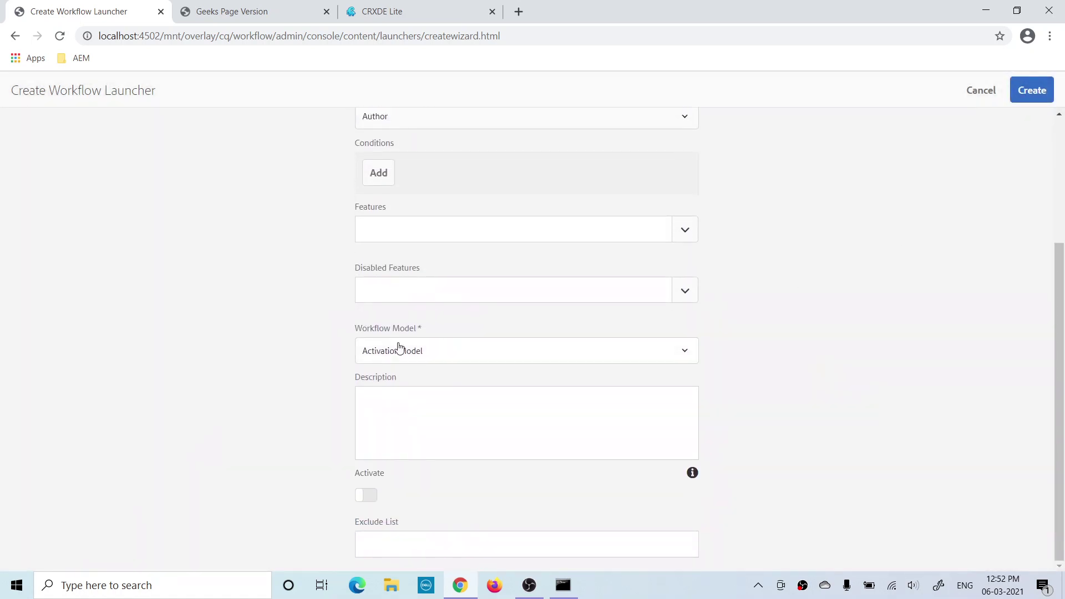
pyautogui.click(453, 352)
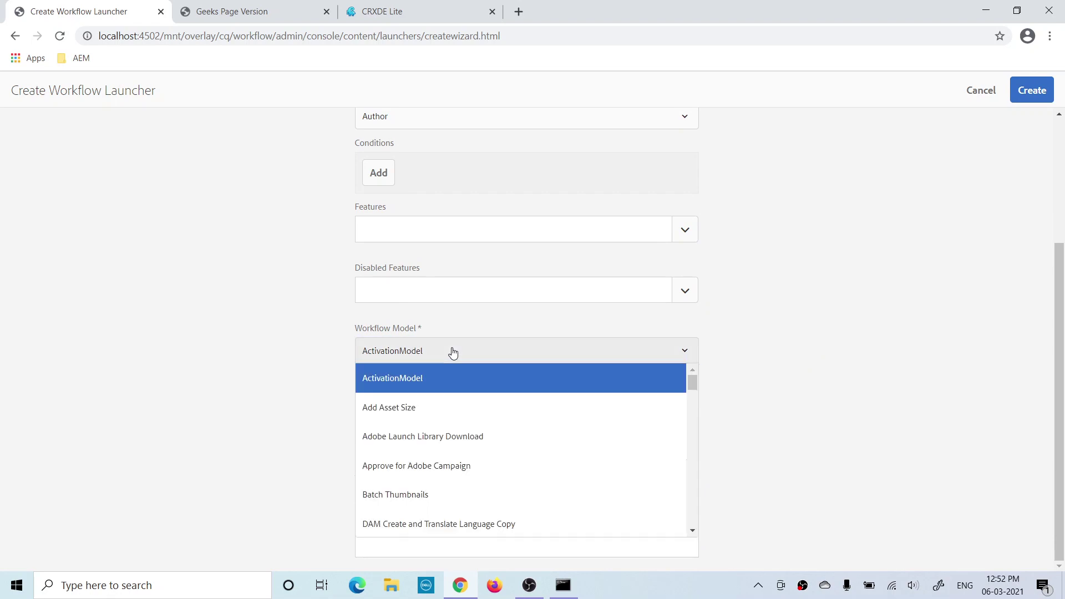
pyautogui.moveTo(689, 380); pyautogui.dragTo(677, 441)
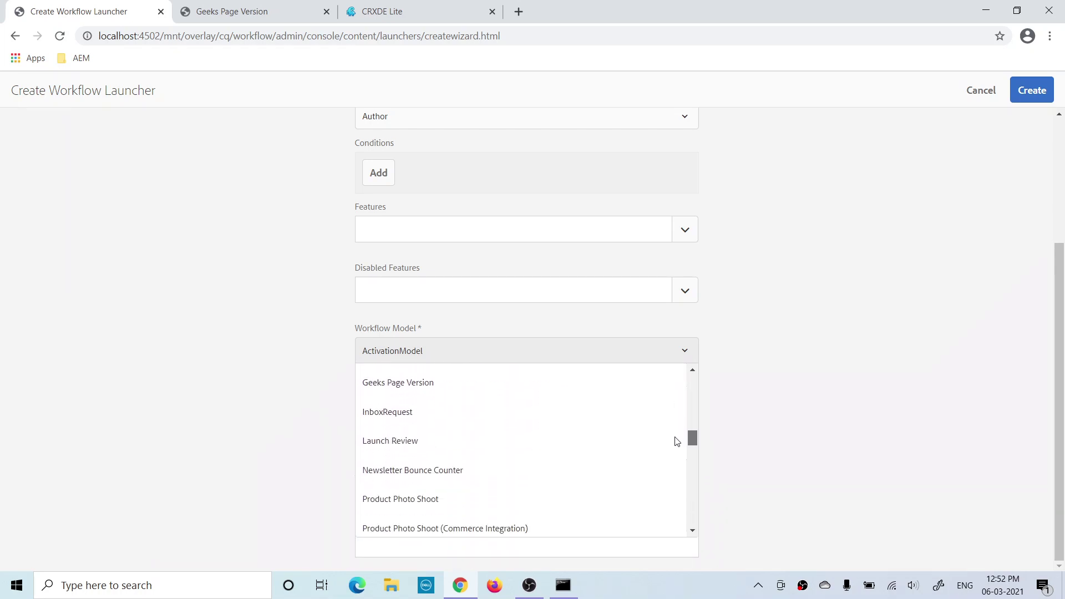
pyautogui.click(446, 388)
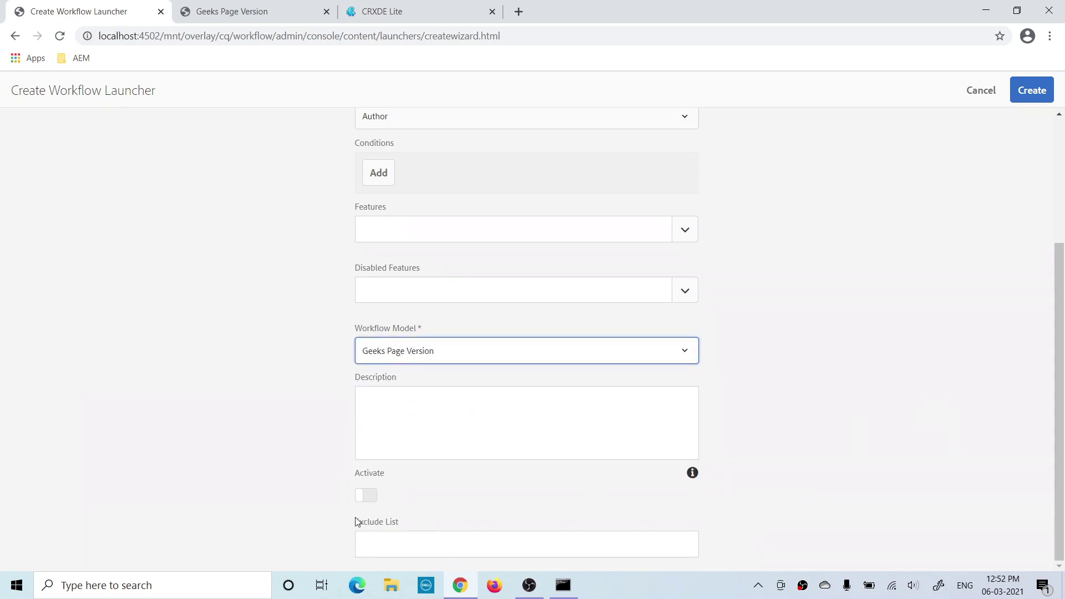
pyautogui.click(377, 499)
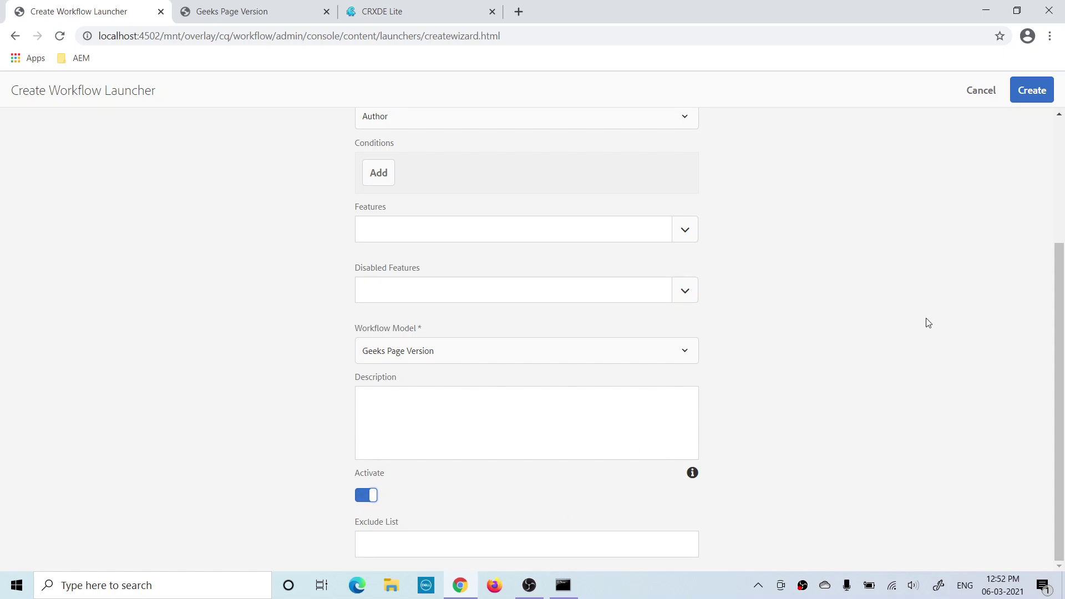
pyautogui.click(1031, 90)
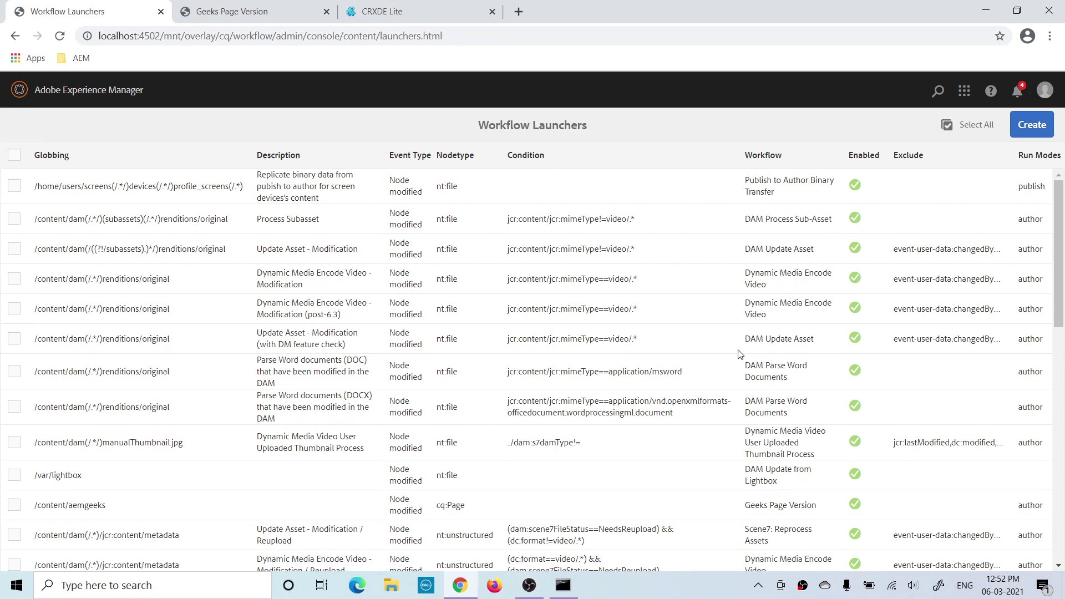
# Highlight the new /content/aemgeeks launcher's Geeks Page Version entry in the list
pyautogui.moveTo(744, 505); pyautogui.dragTo(788, 505)
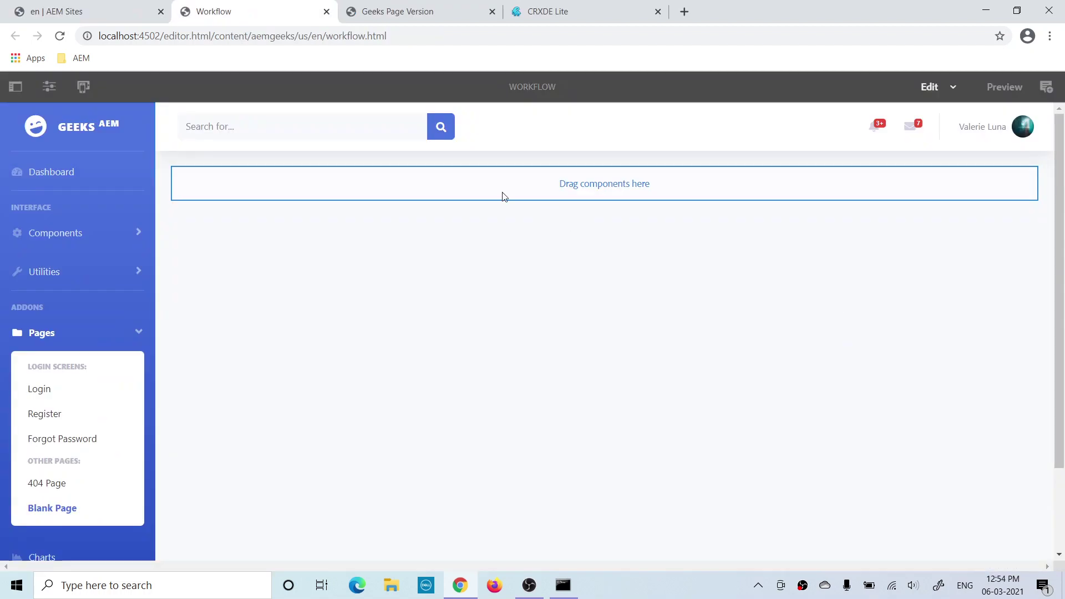
# Insert a Card component into the empty area of the workflow page
pyautogui.click(484, 187)
pyautogui.click(196, 150)
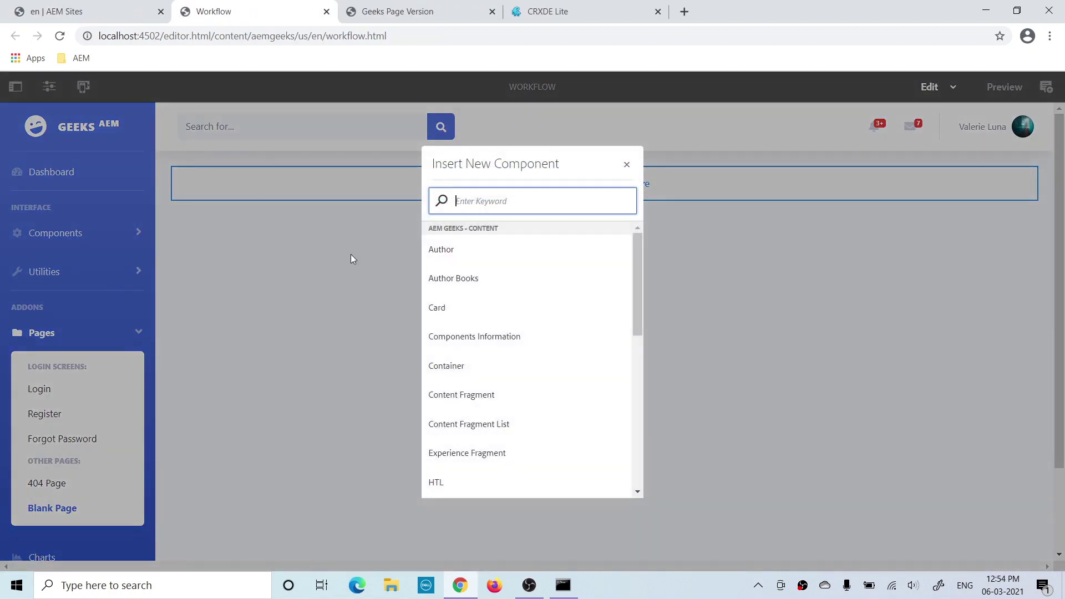
pyautogui.click(440, 310)
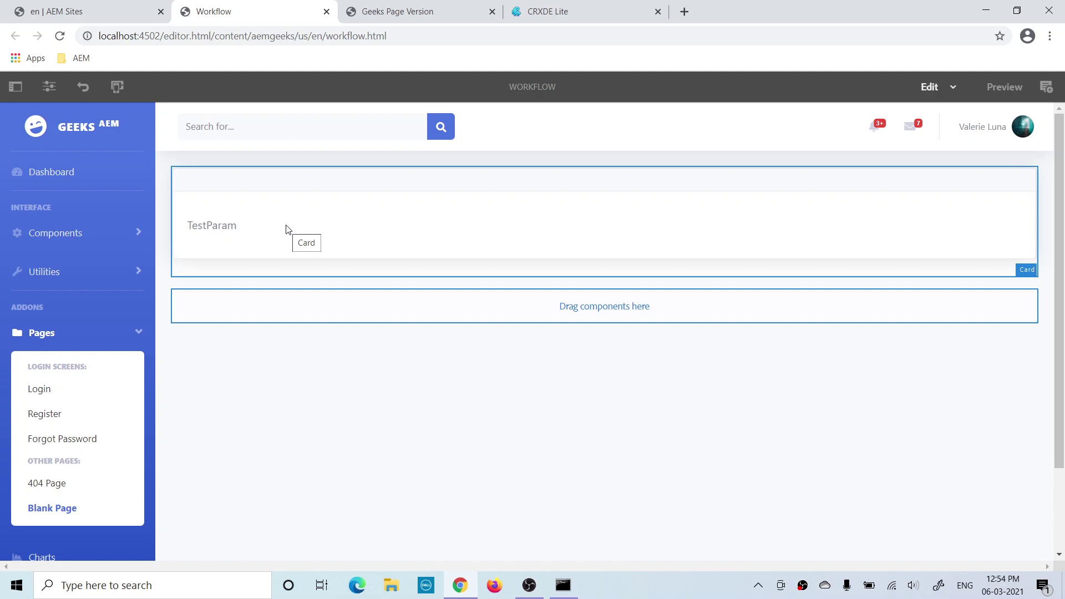
# Reload the Sites console and select the Workflow page
pyautogui.click(69, 10)
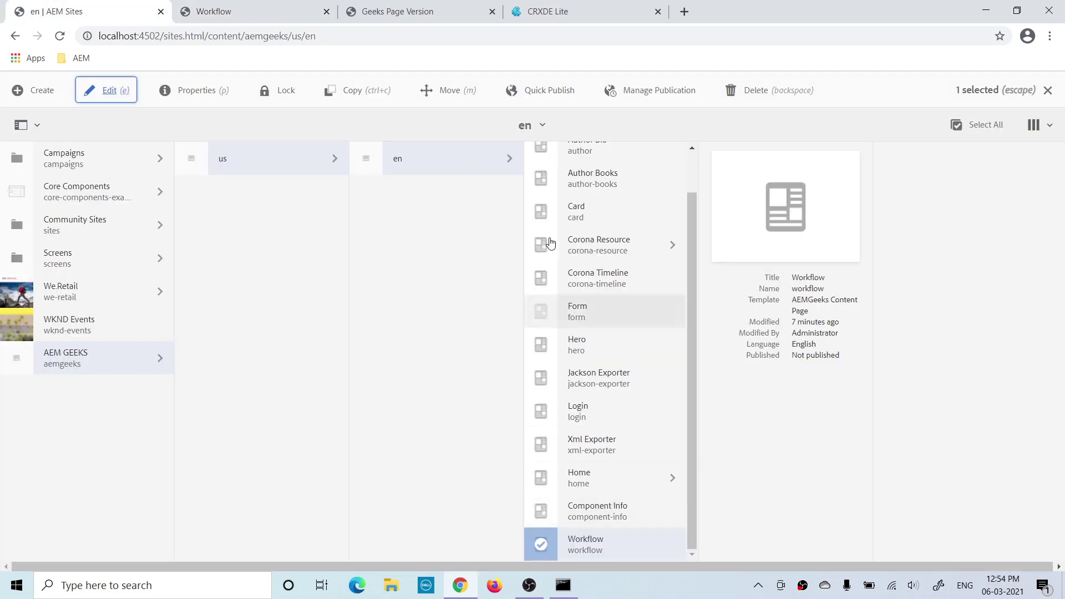
pyautogui.click(60, 36)
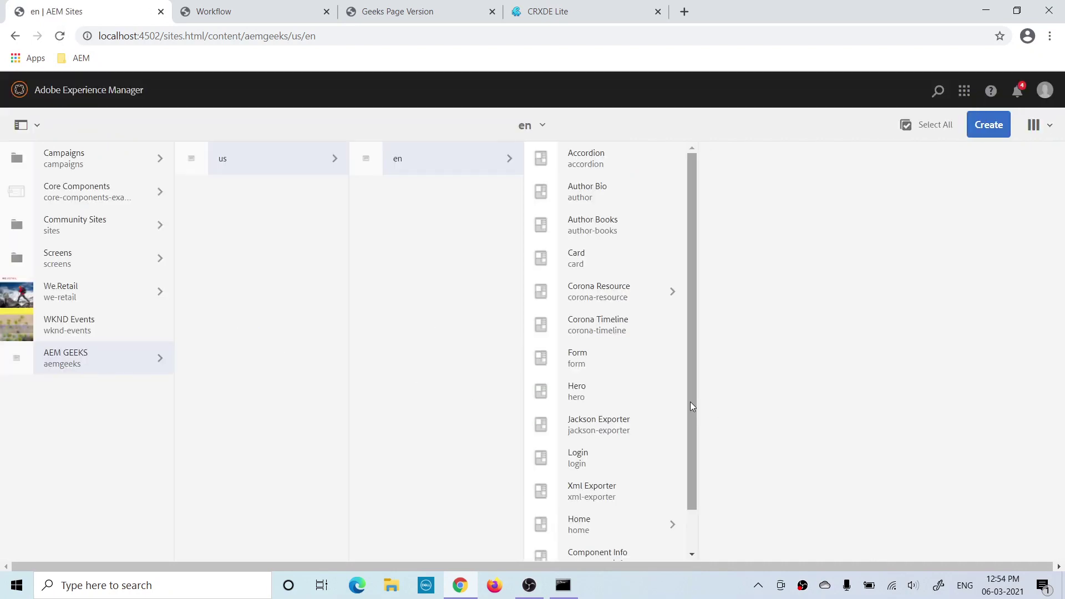
pyautogui.moveTo(692, 406); pyautogui.dragTo(692, 477)
pyautogui.click(541, 541)
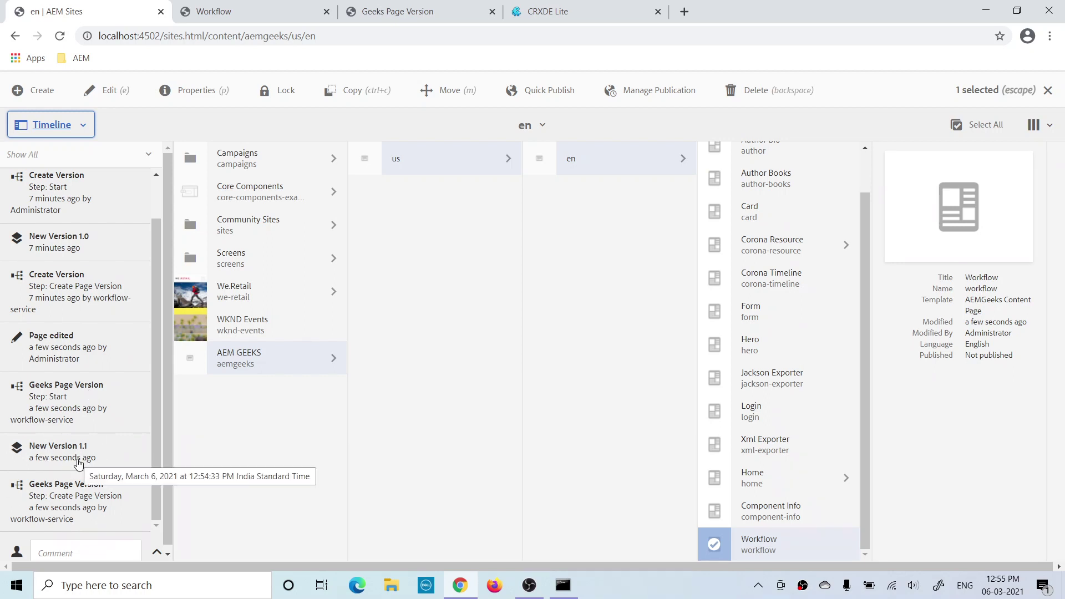
# Filter the Workflow page's timeline to Versions, then go back to the Workflow tab
pyautogui.click(142, 160)
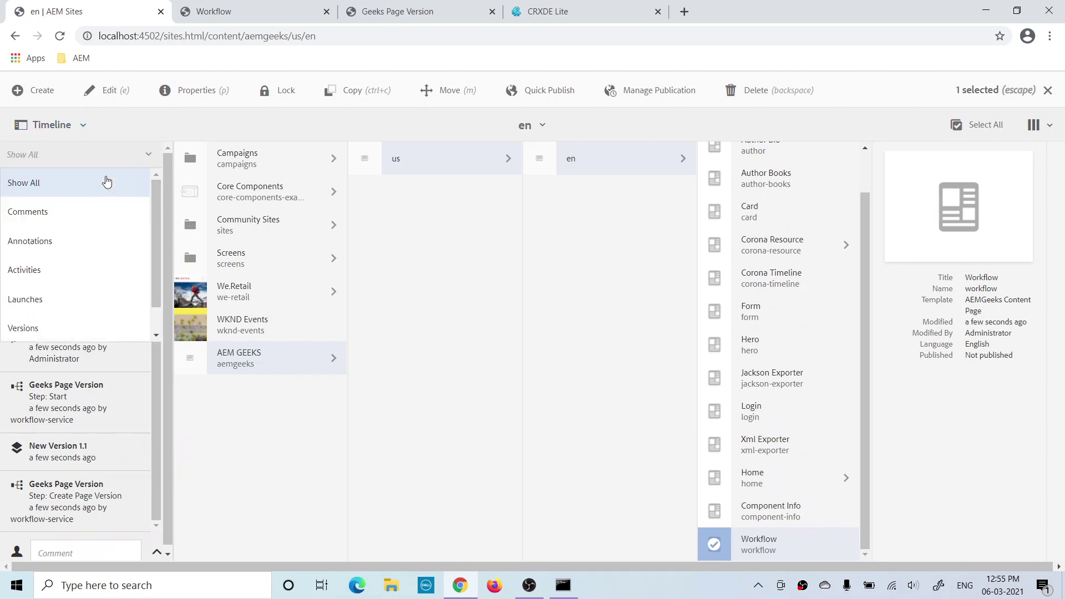
pyautogui.click(31, 328)
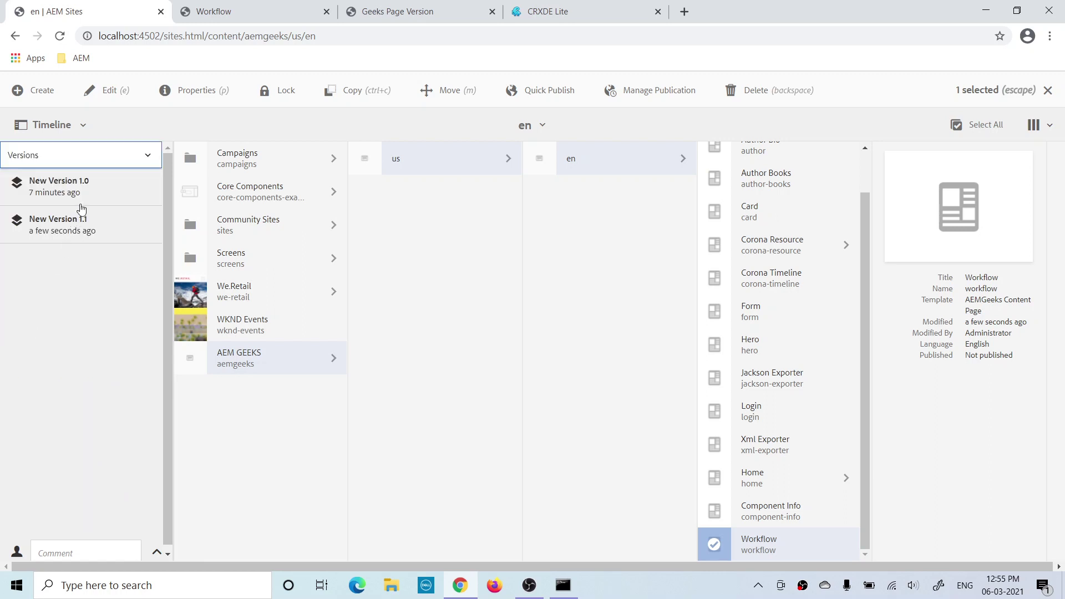
pyautogui.moveTo(41, 192)
pyautogui.click(224, 6)
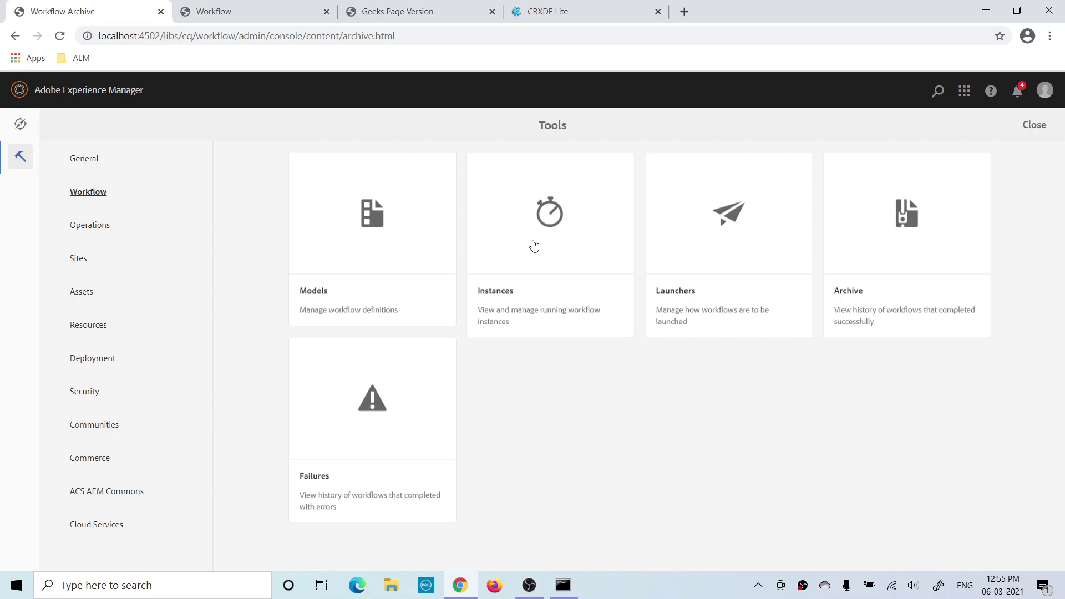
# In the Workflow Archive, review the workflow-service run's history, then return to the workflow tools
pyautogui.click(915, 225)
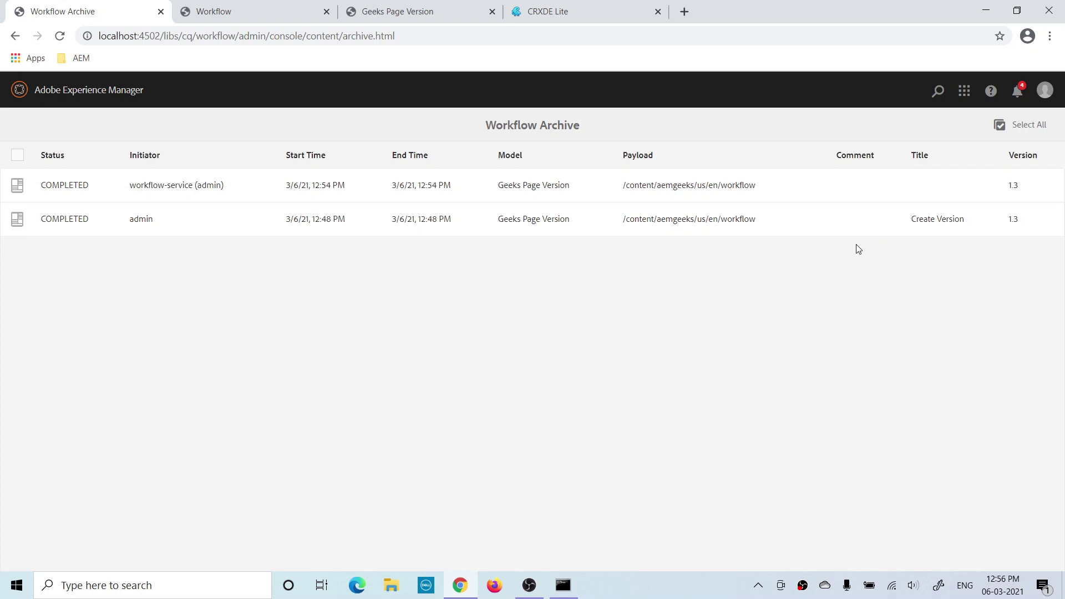
pyautogui.click(18, 189)
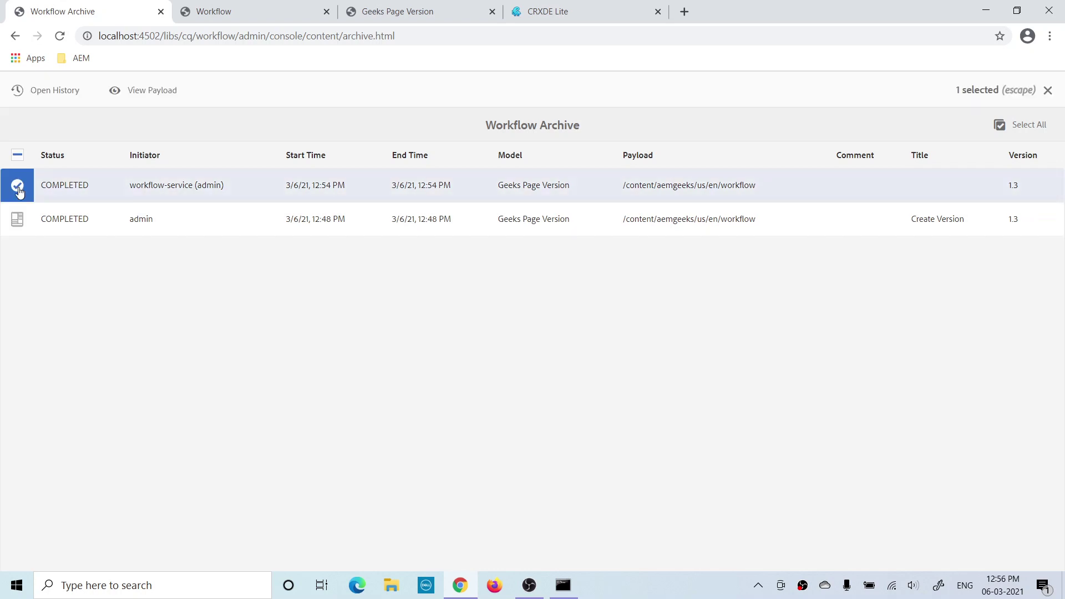
pyautogui.click(49, 92)
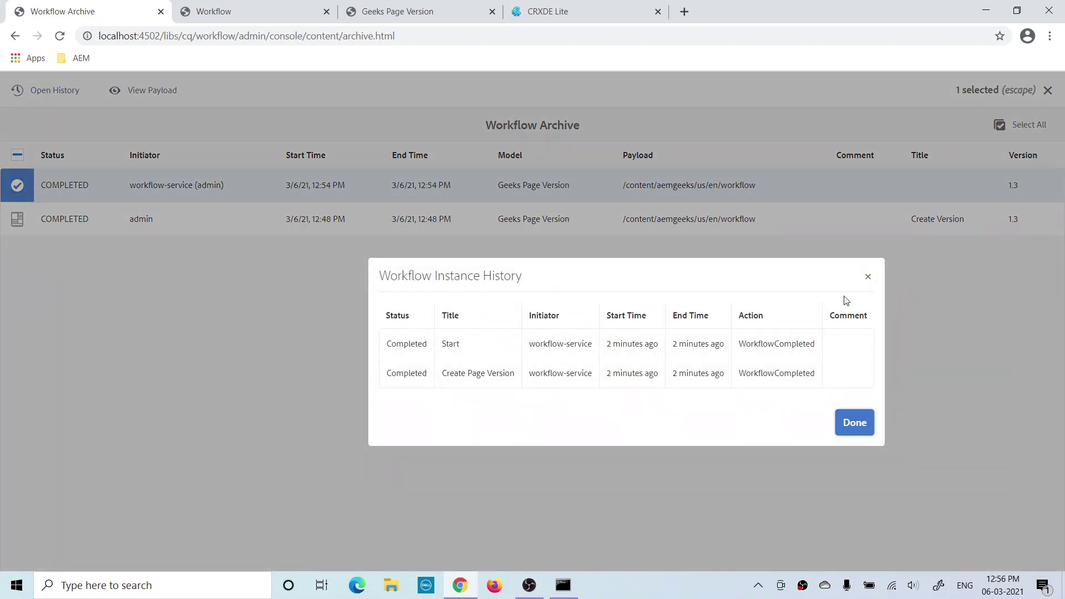
pyautogui.click(867, 278)
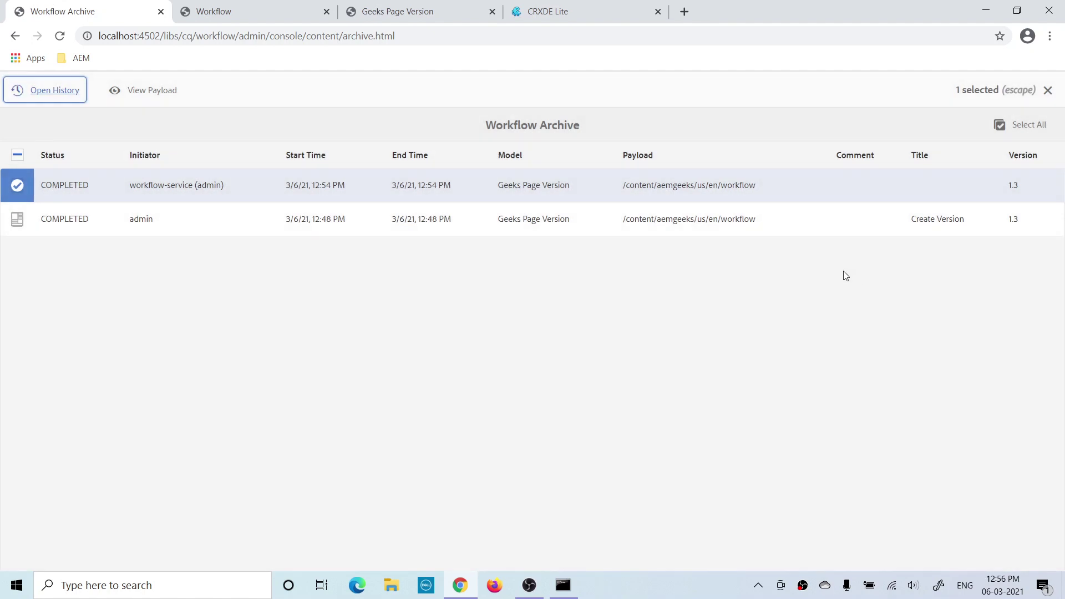
pyautogui.click(1049, 90)
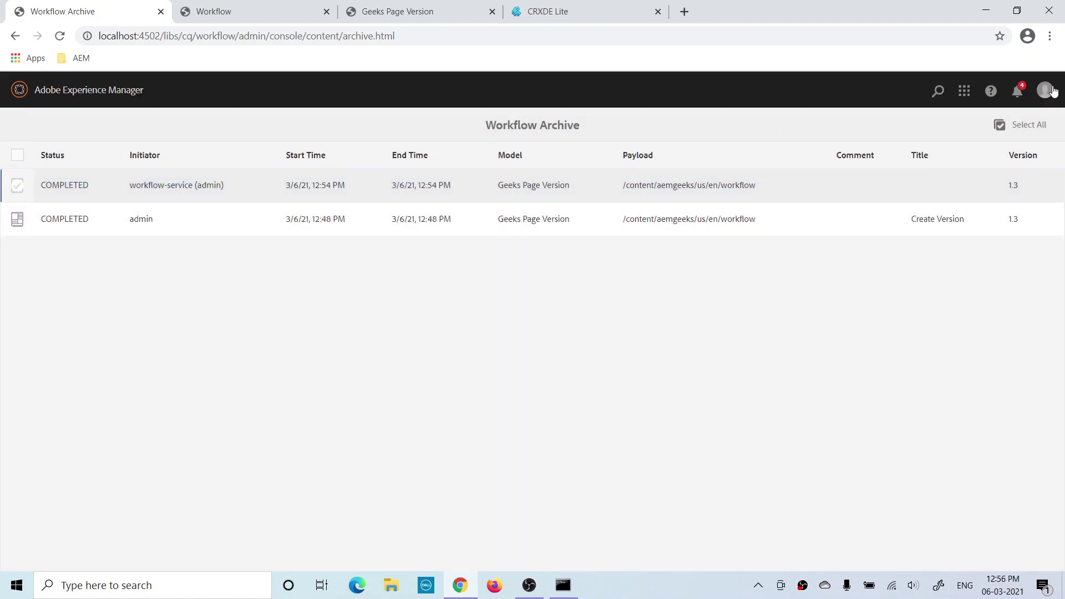
pyautogui.click(110, 90)
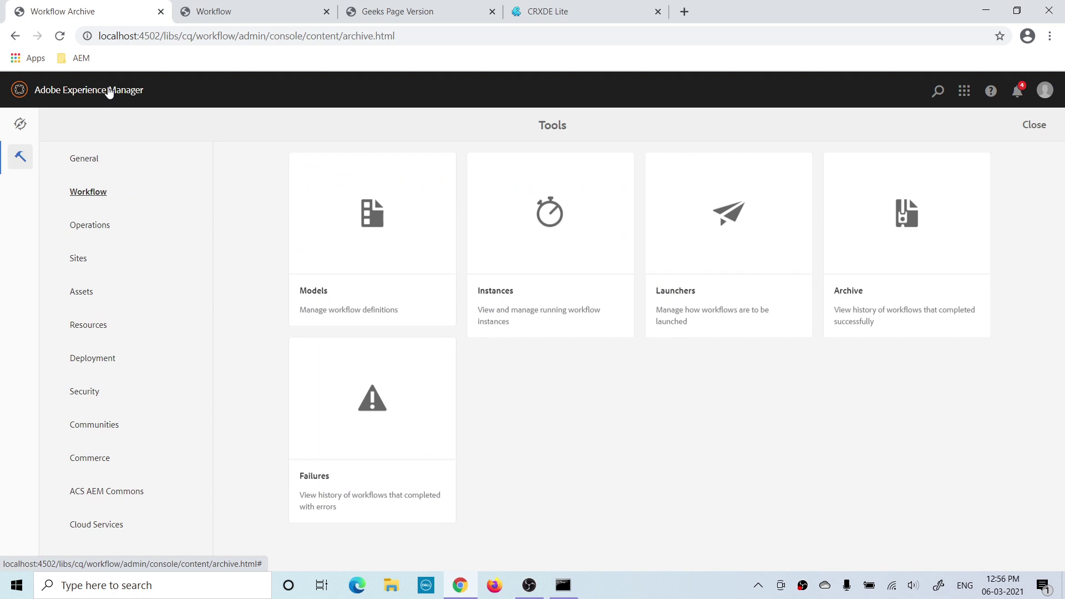